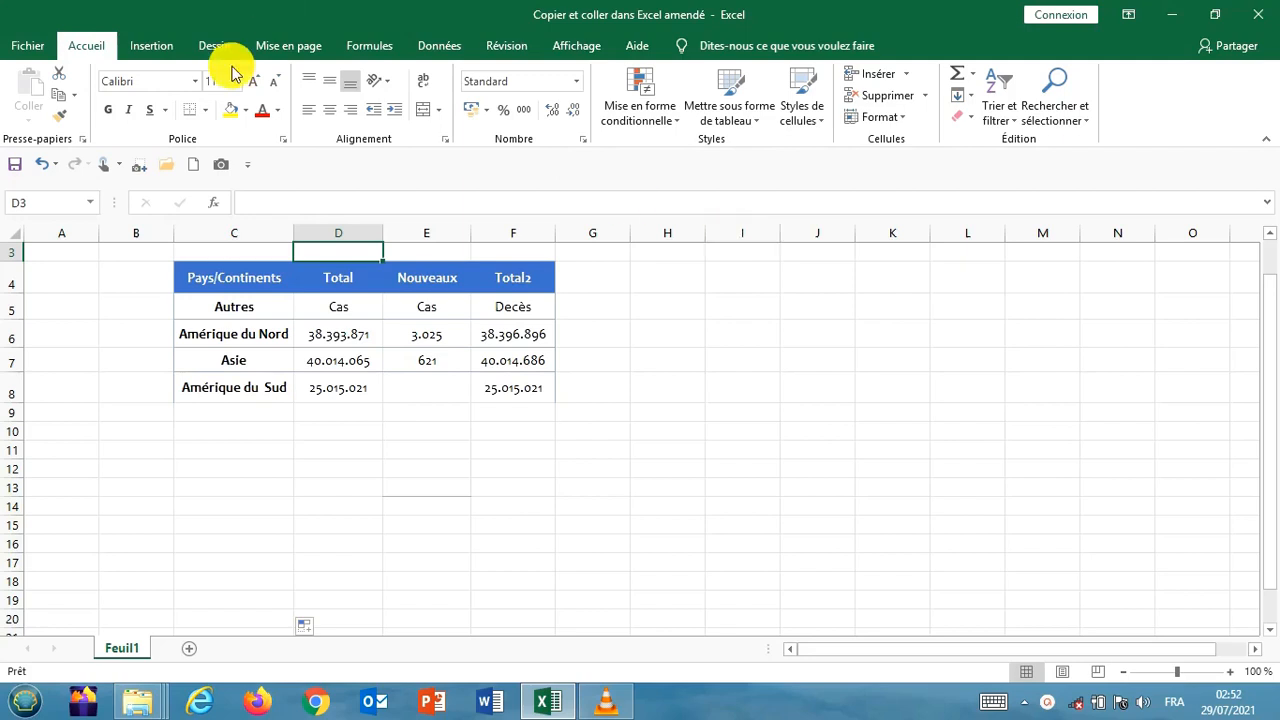
Copy the "Autres" cell C5 and paste it into C10 with the standard paste option.
{"action": "left_click", "coordinate": [234, 307]}
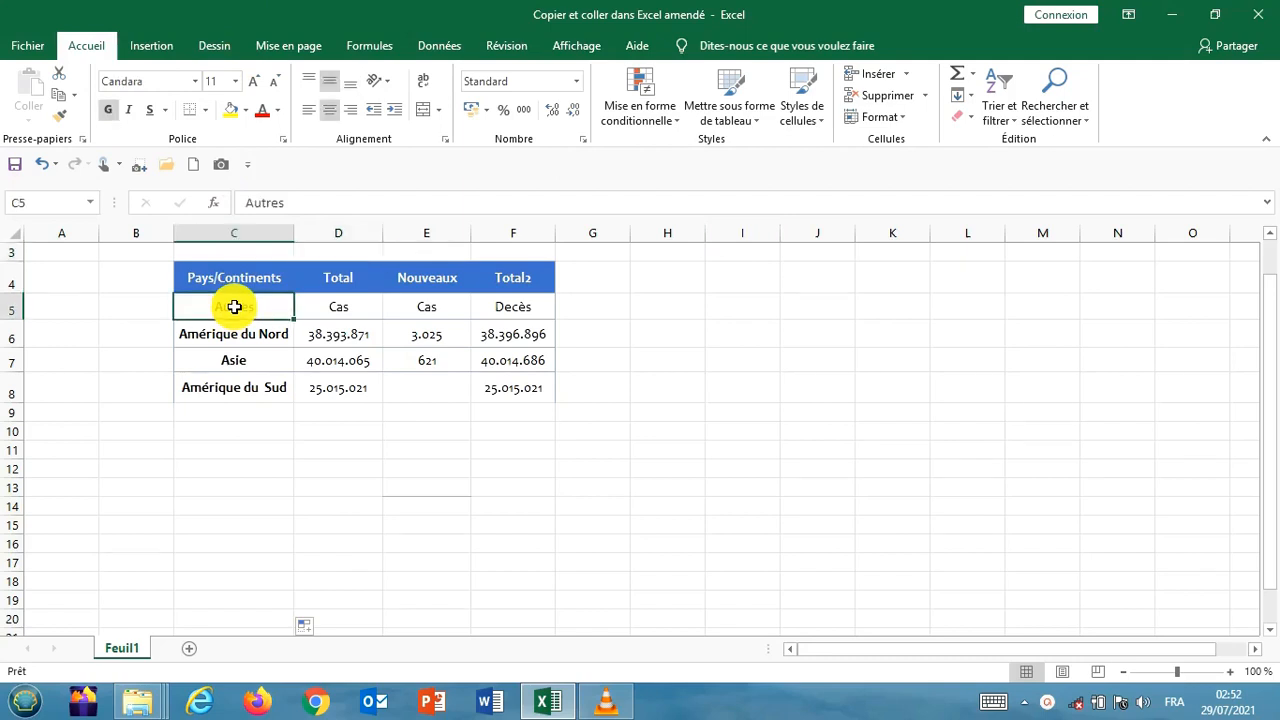
{"action": "left_click", "coordinate": [58, 96]}
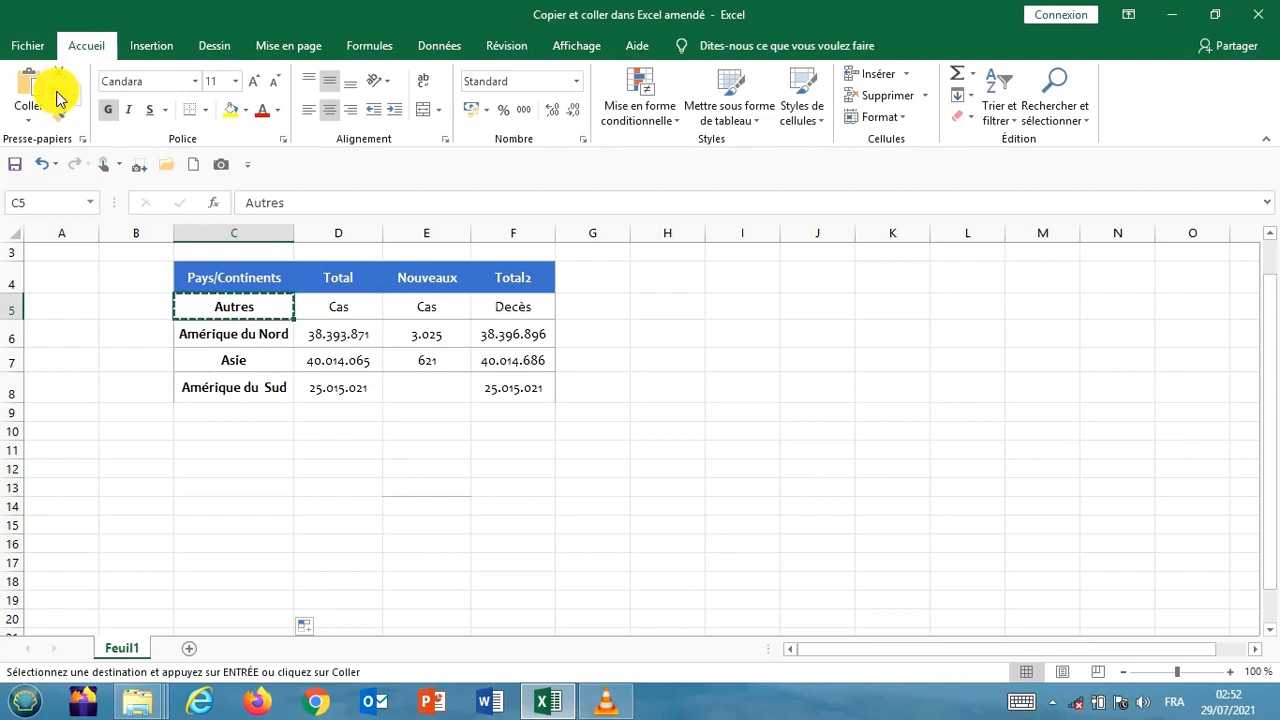
{"action": "left_click", "coordinate": [212, 431]}
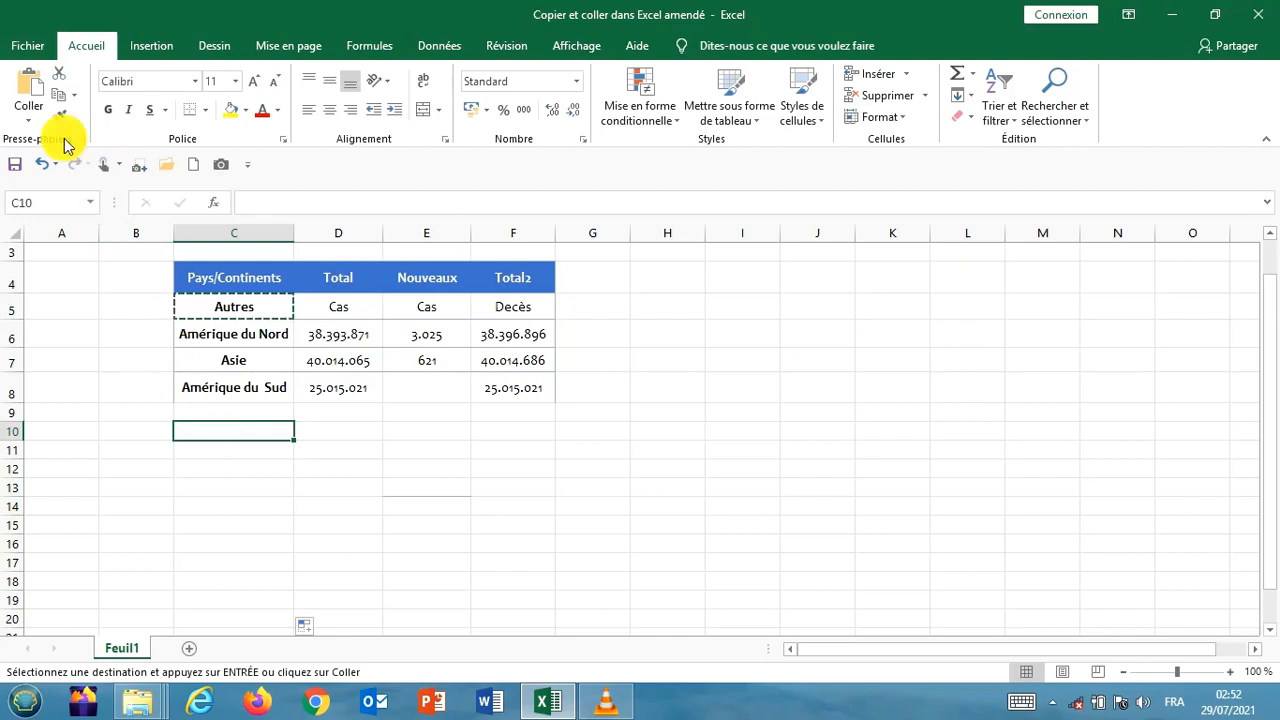
{"action": "left_click", "coordinate": [30, 112]}
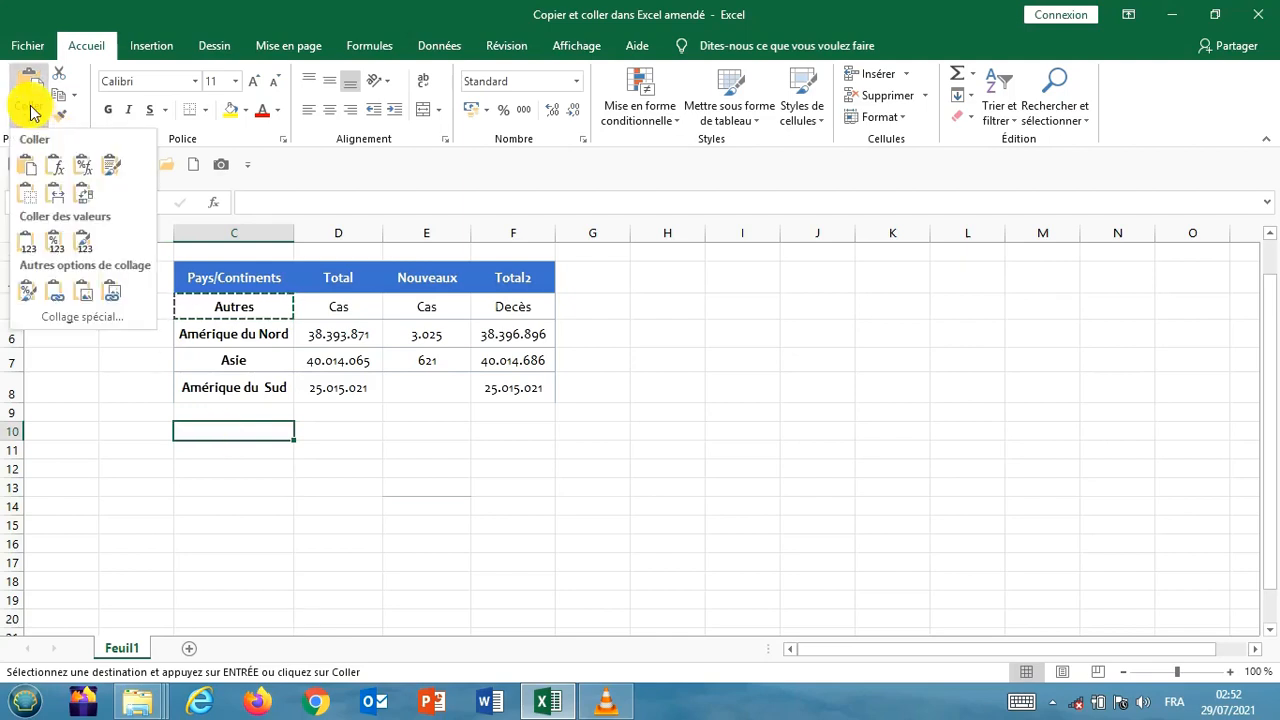
{"action": "left_click", "coordinate": [26, 162]}
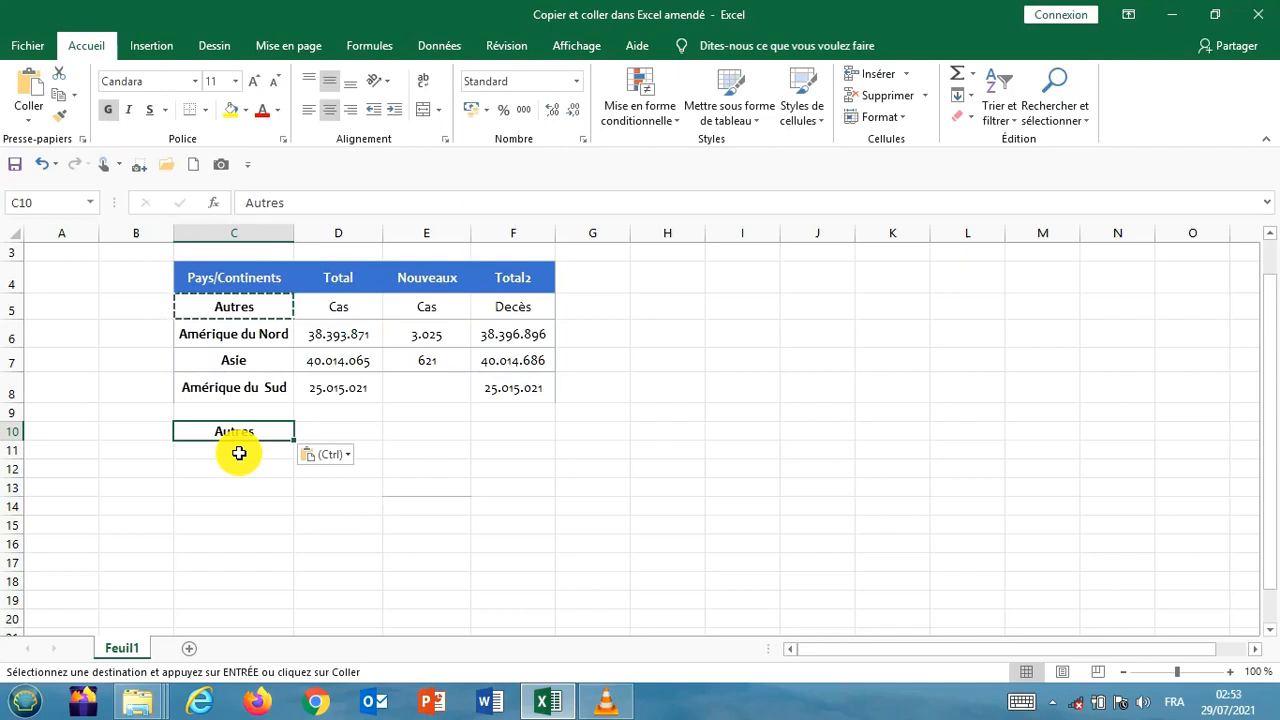
Copy the continent names in C6:C8 and paste them starting at C11, below the copied "Autres".
{"action": "left_click_drag", "start_coordinate": [237, 338], "coordinate": [240, 366]}
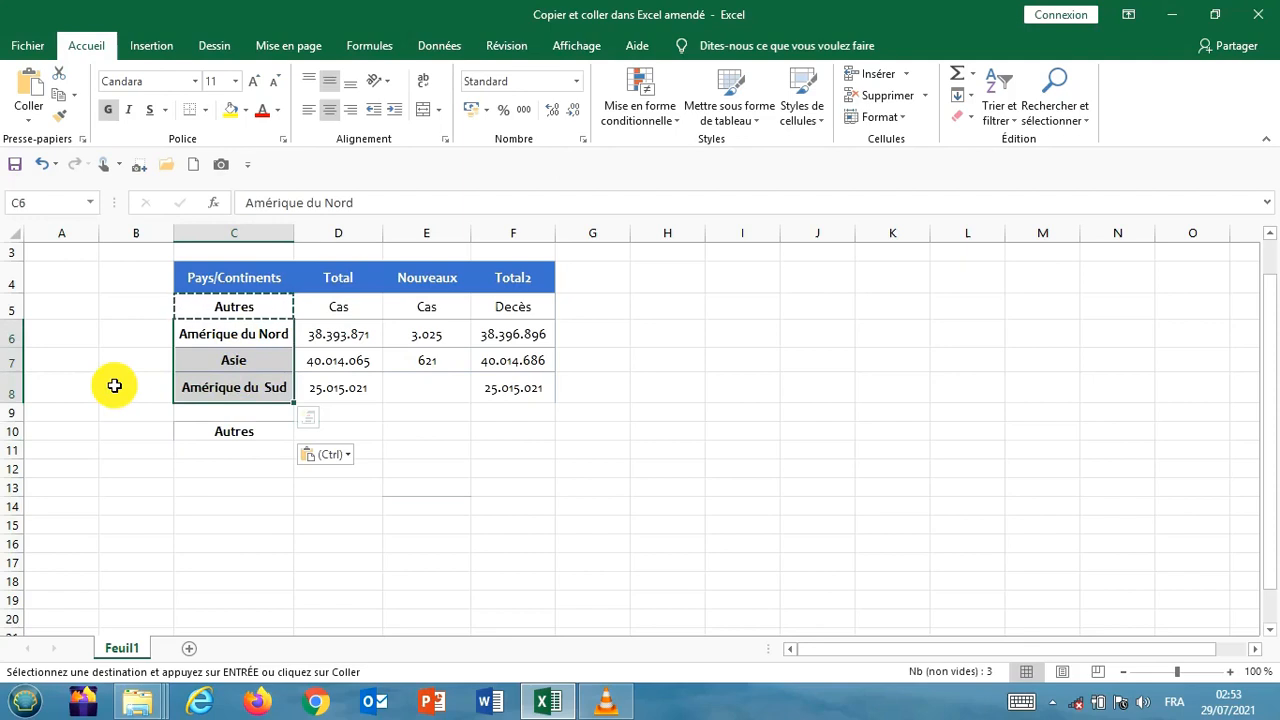
{"action": "left_click", "coordinate": [59, 97]}
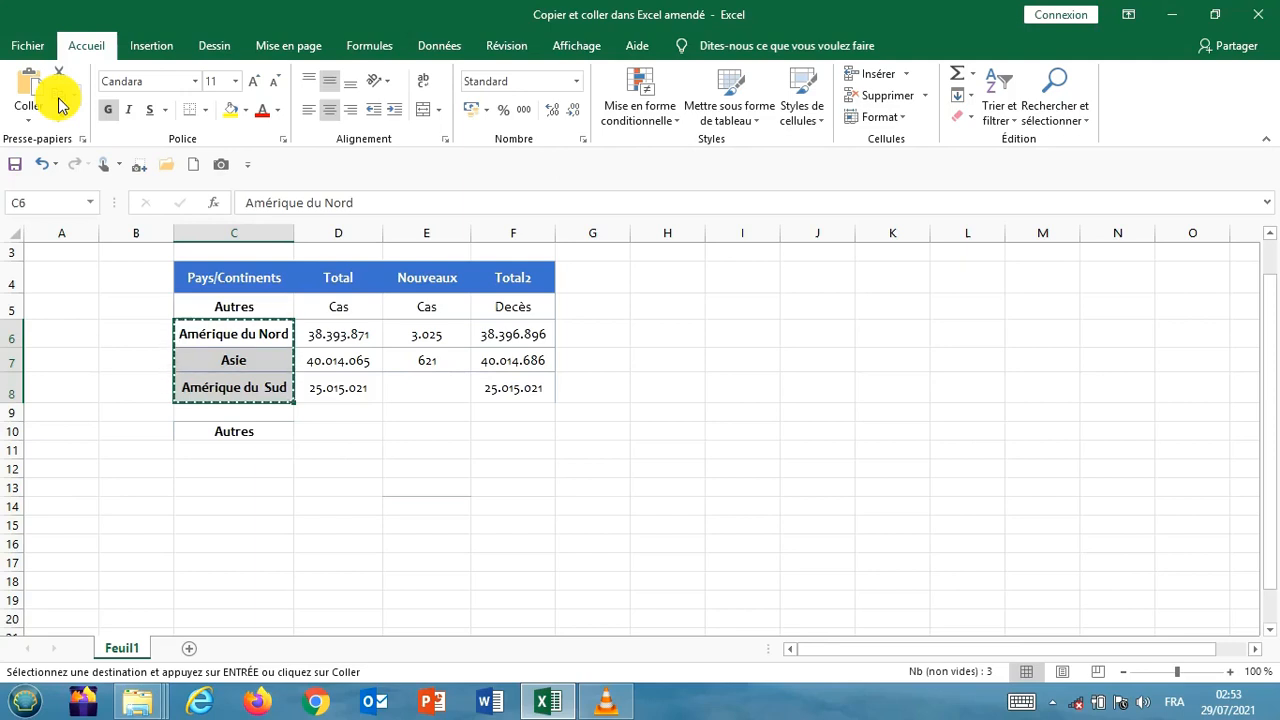
{"action": "left_click", "coordinate": [214, 451]}
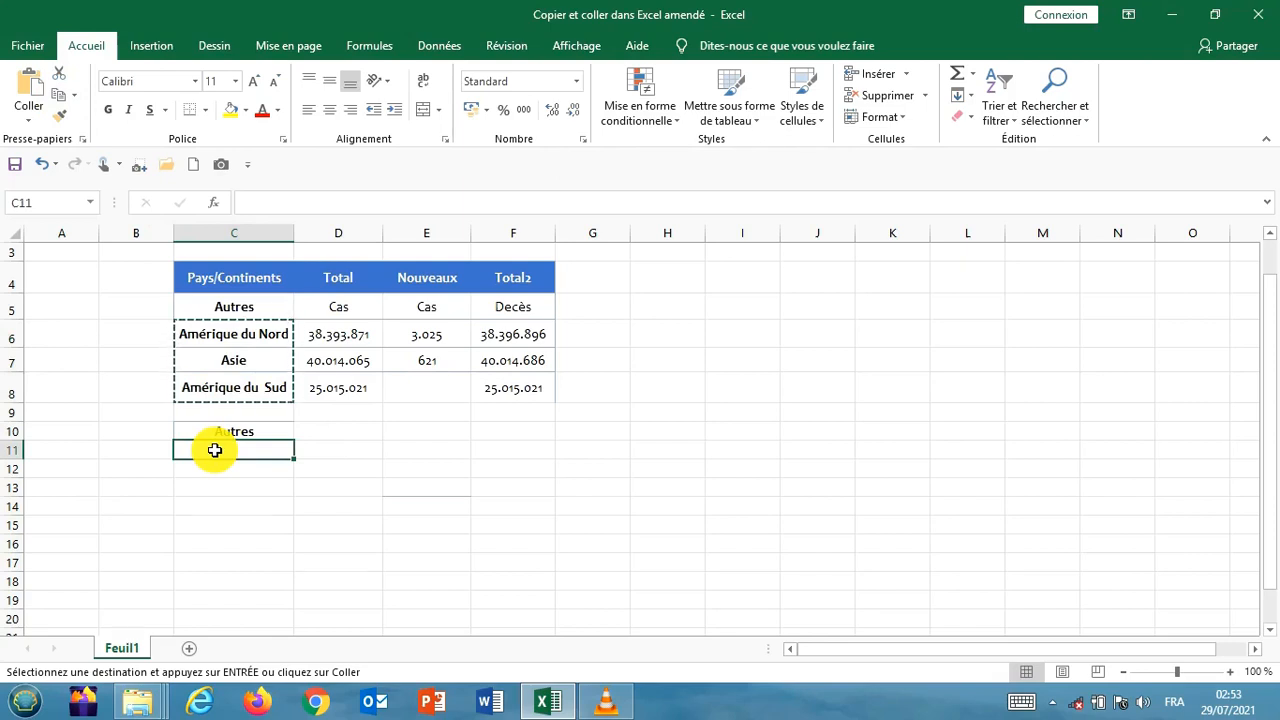
{"action": "left_click", "coordinate": [28, 90]}
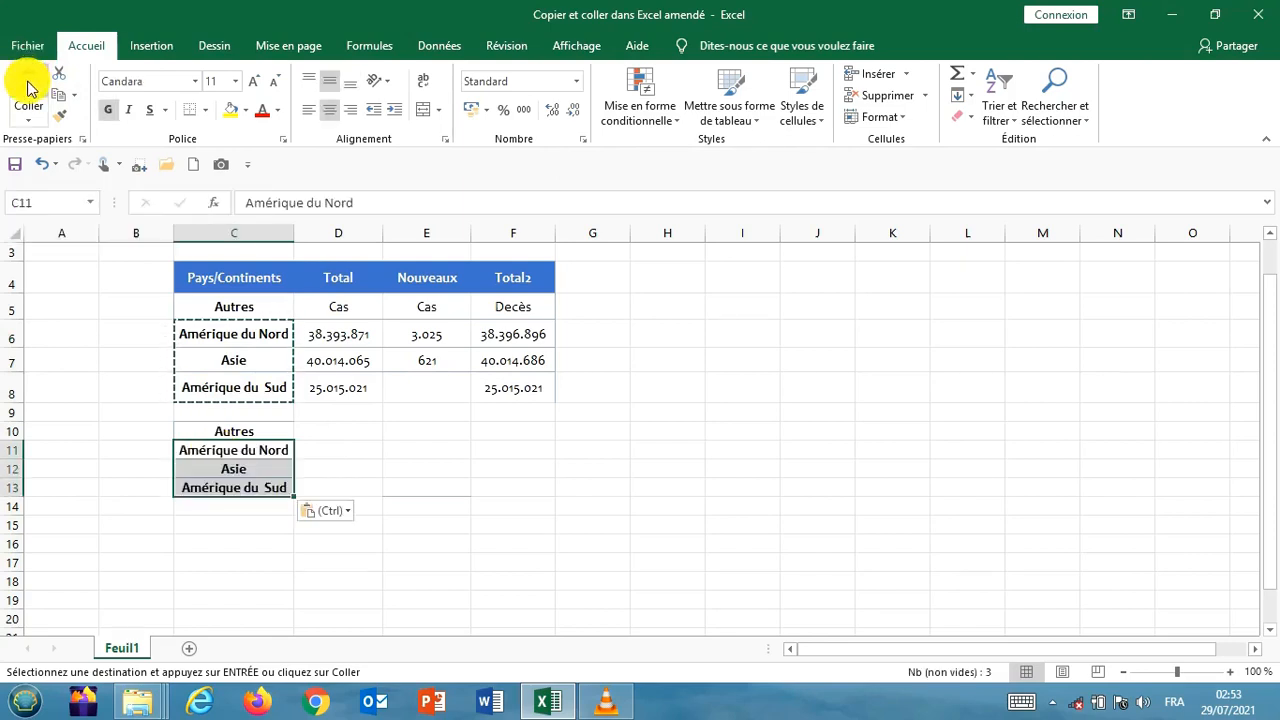
Copy the "Autres" cell C5 again and paste it with its formatting into C15.
{"action": "left_click", "coordinate": [220, 524]}
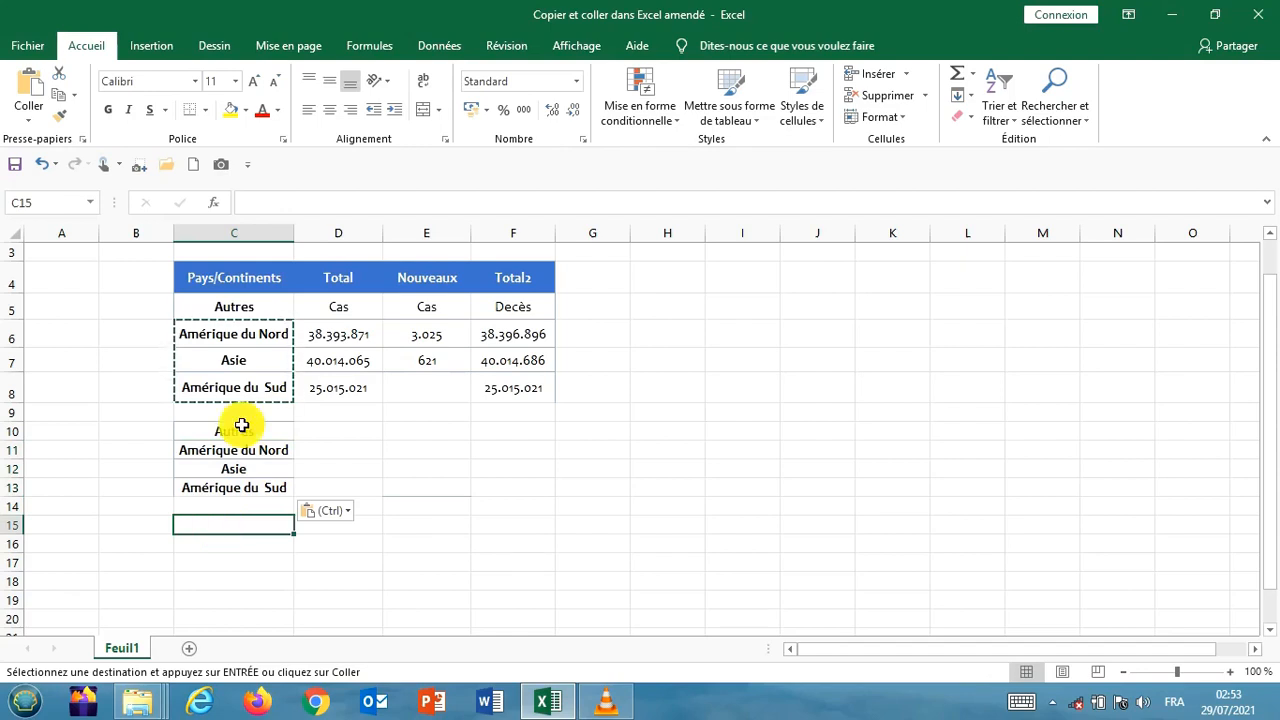
{"action": "left_click", "coordinate": [251, 308]}
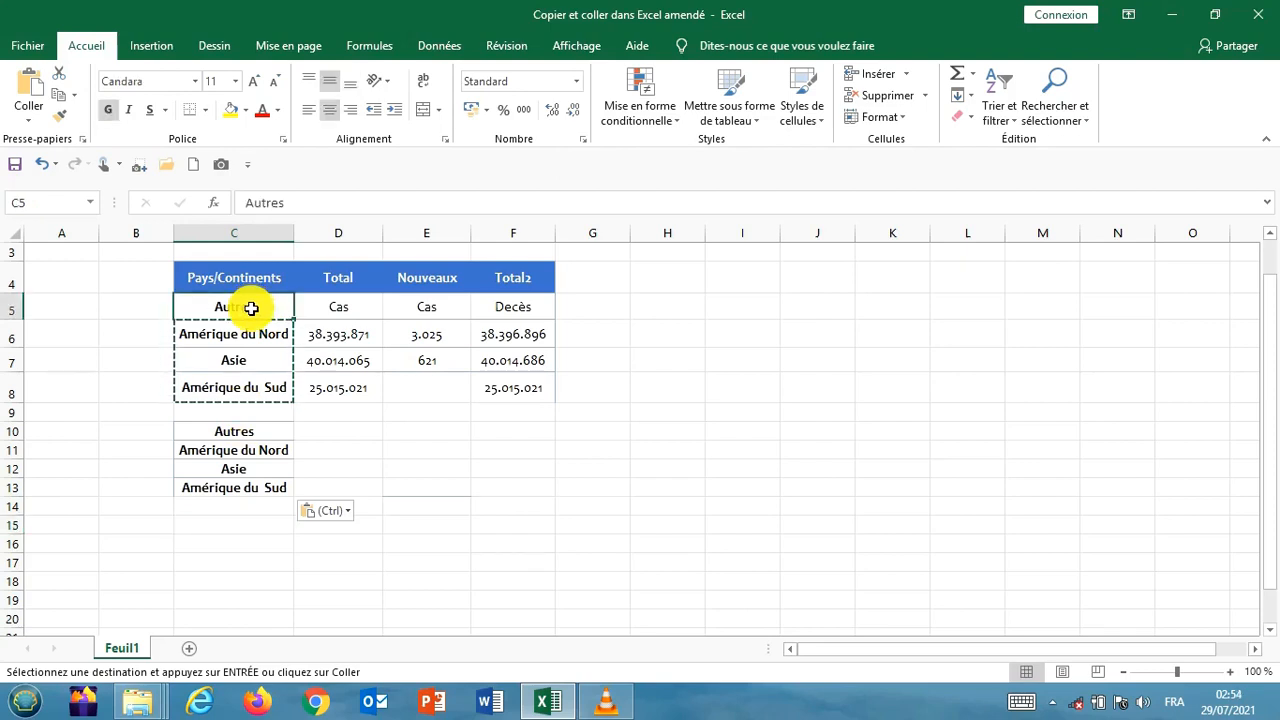
{"action": "right_click", "coordinate": [251, 308]}
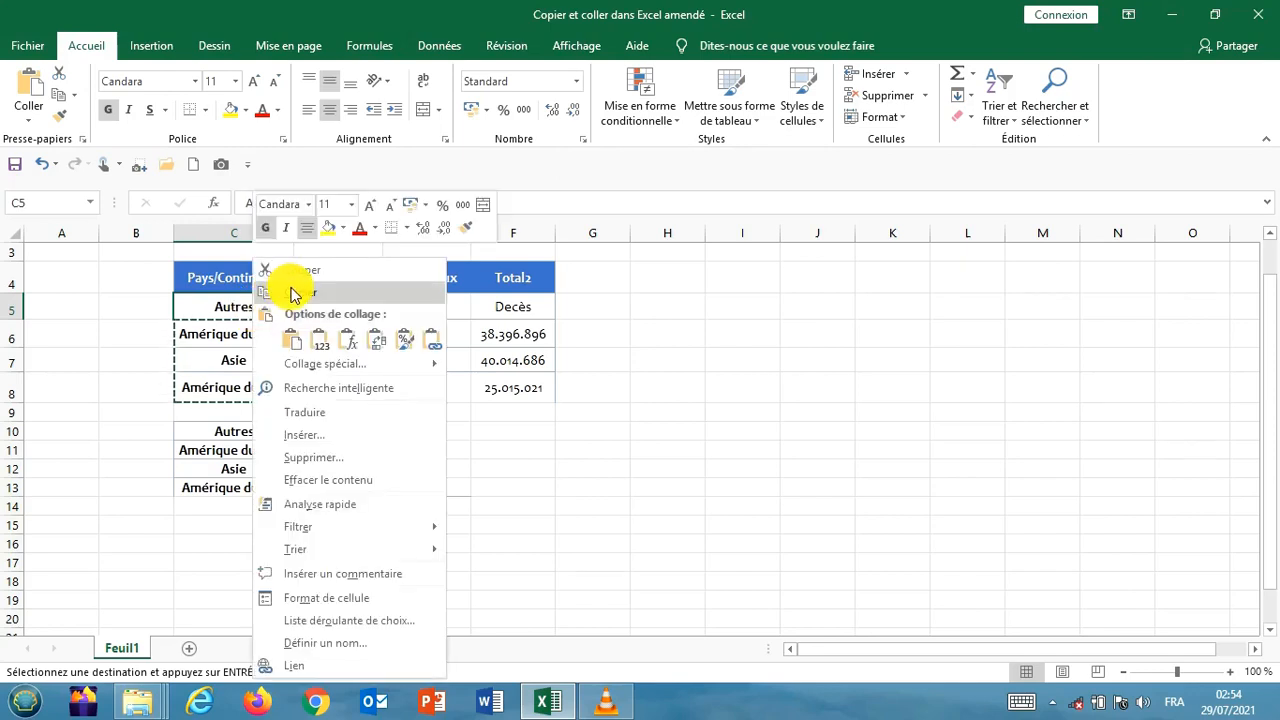
{"action": "left_click", "coordinate": [292, 292]}
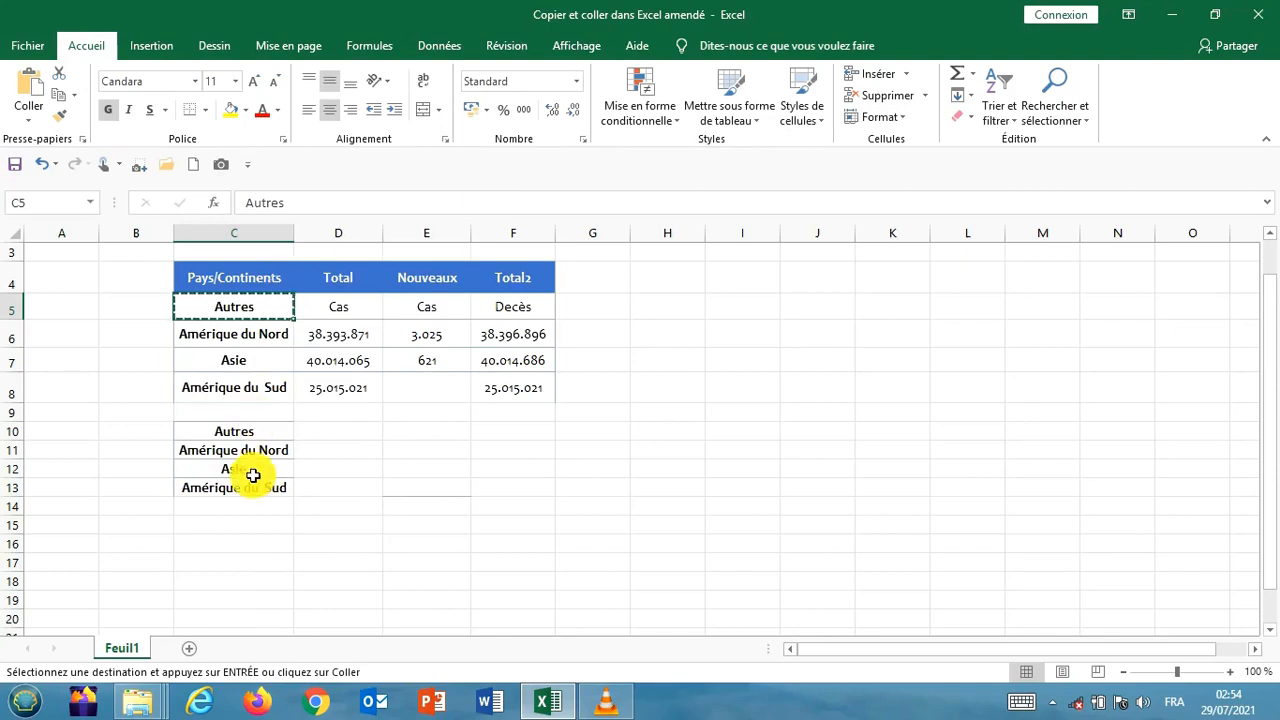
{"action": "left_click", "coordinate": [232, 523]}
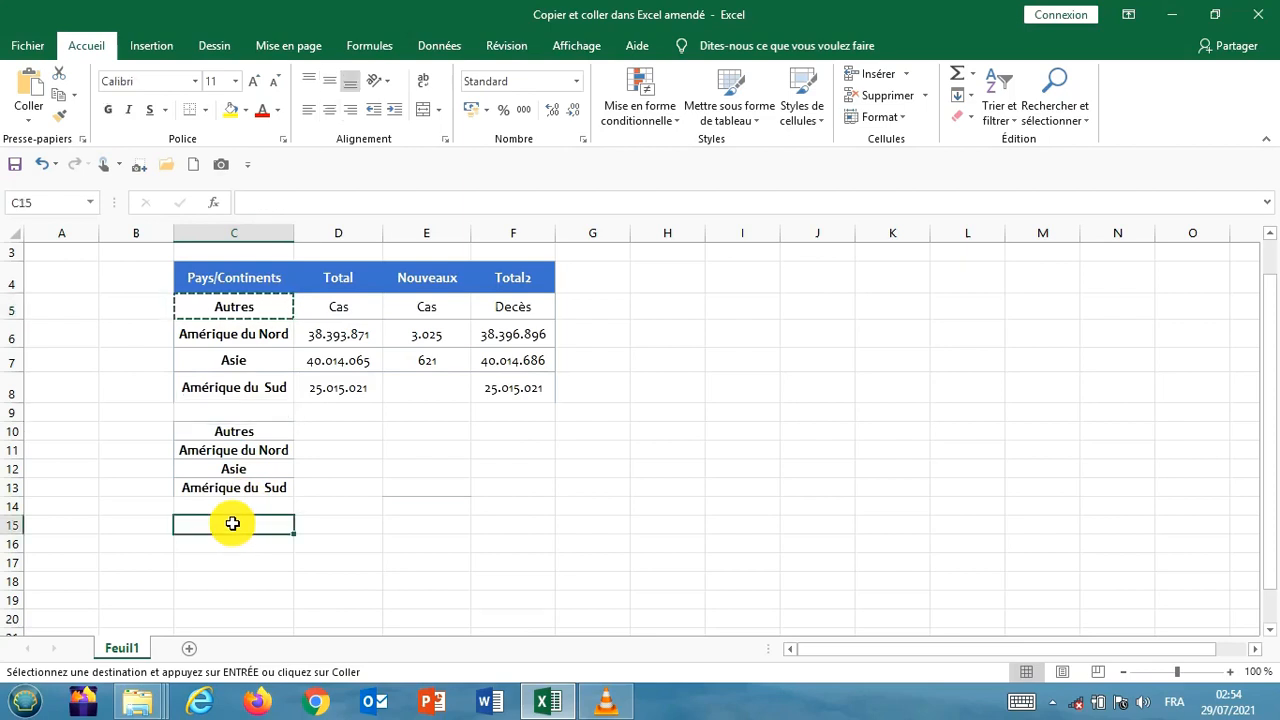
{"action": "right_click", "coordinate": [232, 523]}
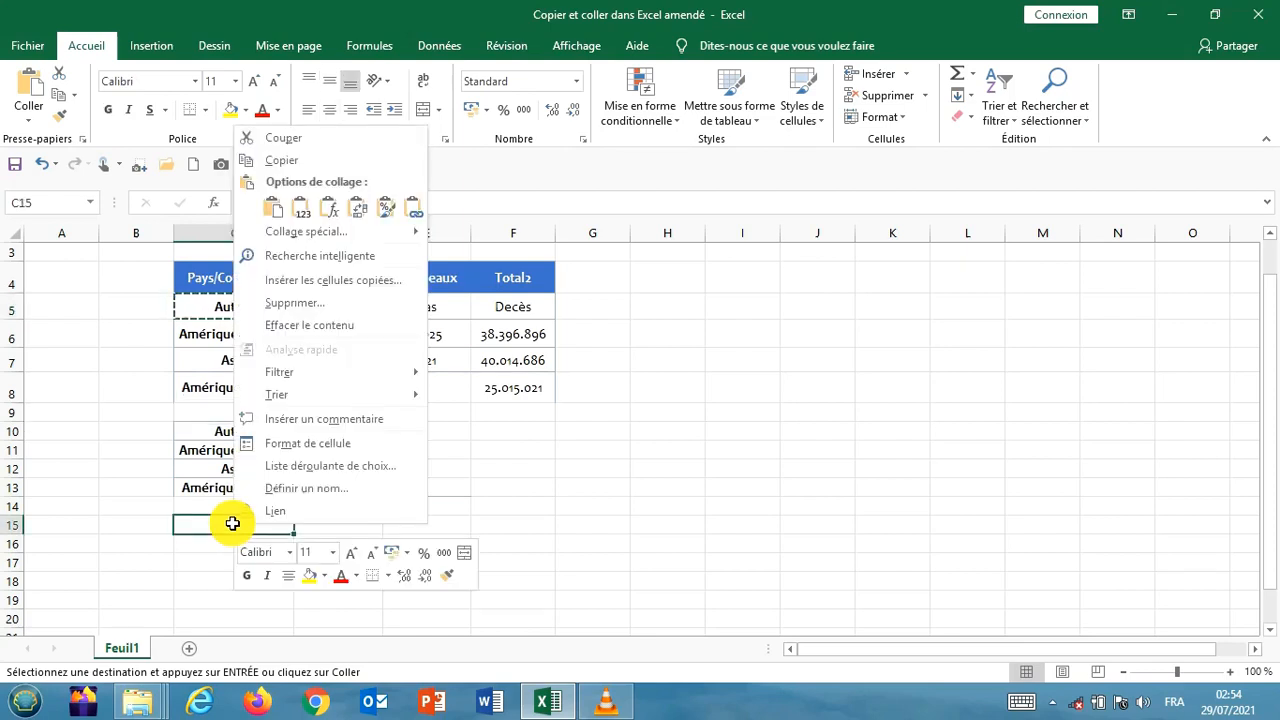
{"action": "left_click", "coordinate": [274, 209]}
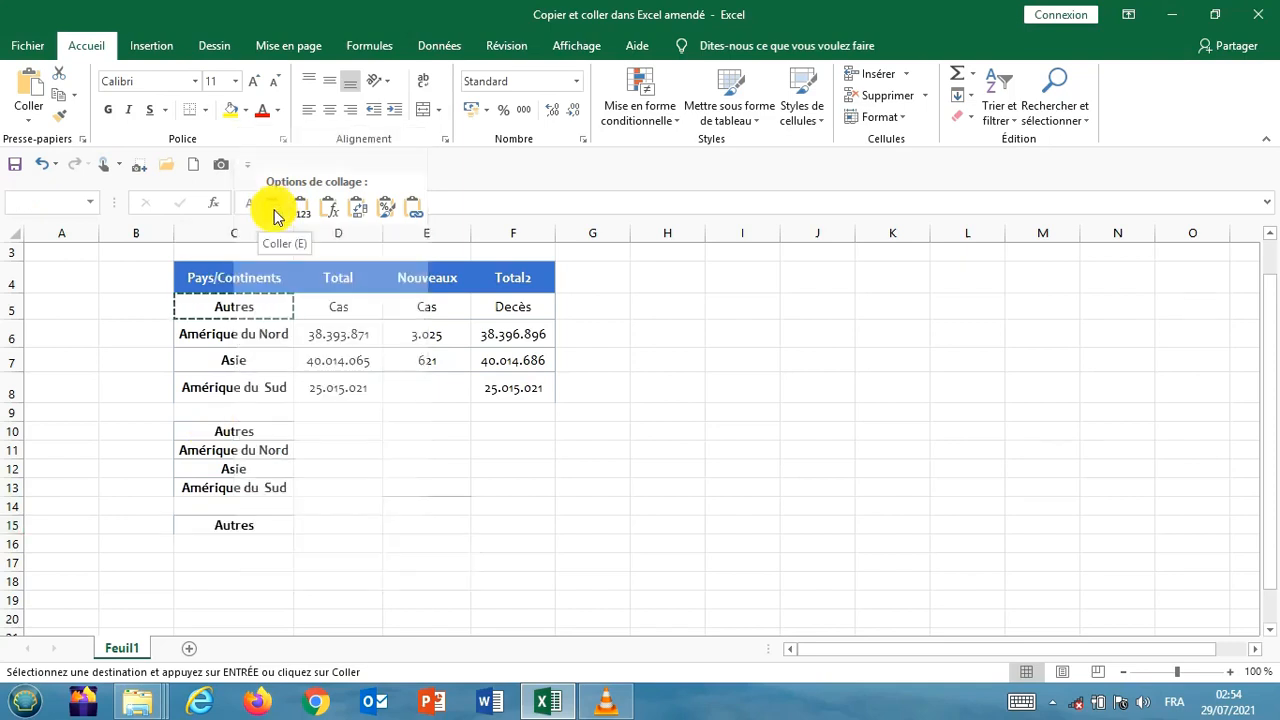
Copy the range C6:C8 from the original table and paste it starting at C16.
{"action": "left_click", "coordinate": [240, 541]}
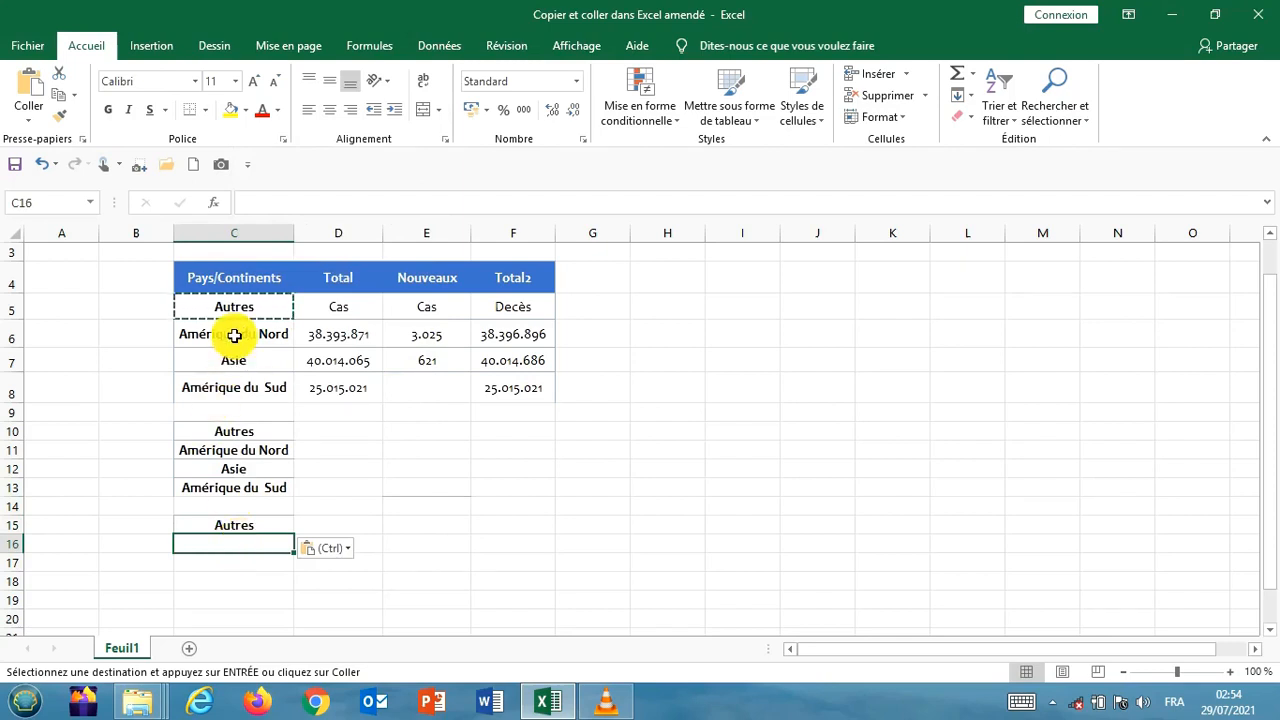
{"action": "left_click_drag", "start_coordinate": [234, 335], "coordinate": [226, 390]}
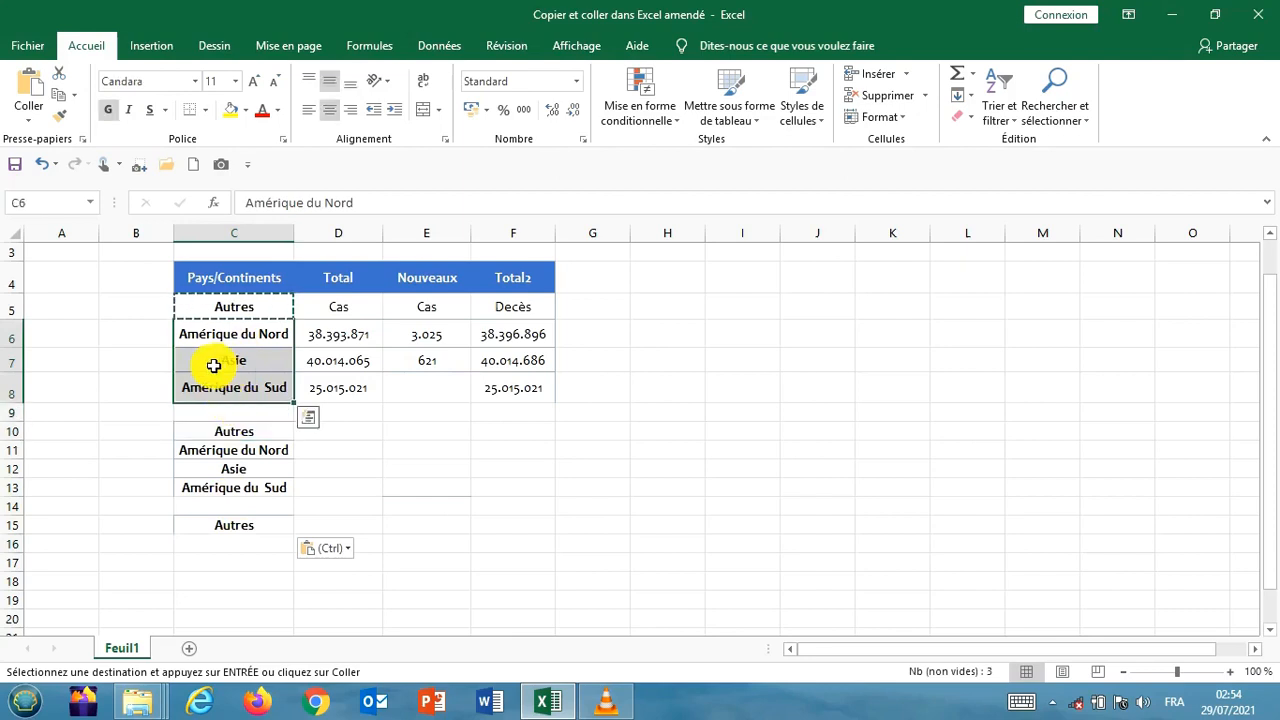
{"action": "left_click_drag", "start_coordinate": [206, 338], "coordinate": [210, 393]}
{"action": "key", "text": "ctrl+c"}
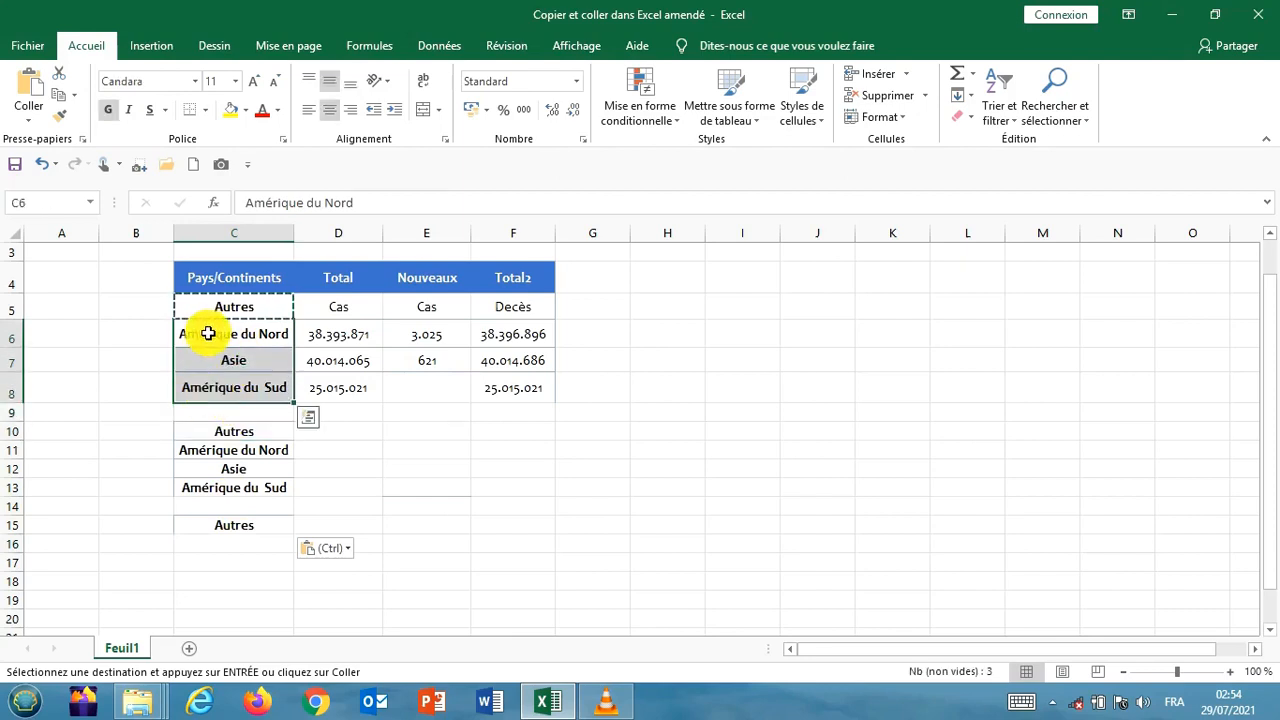
{"action": "right_click", "coordinate": [208, 334]}
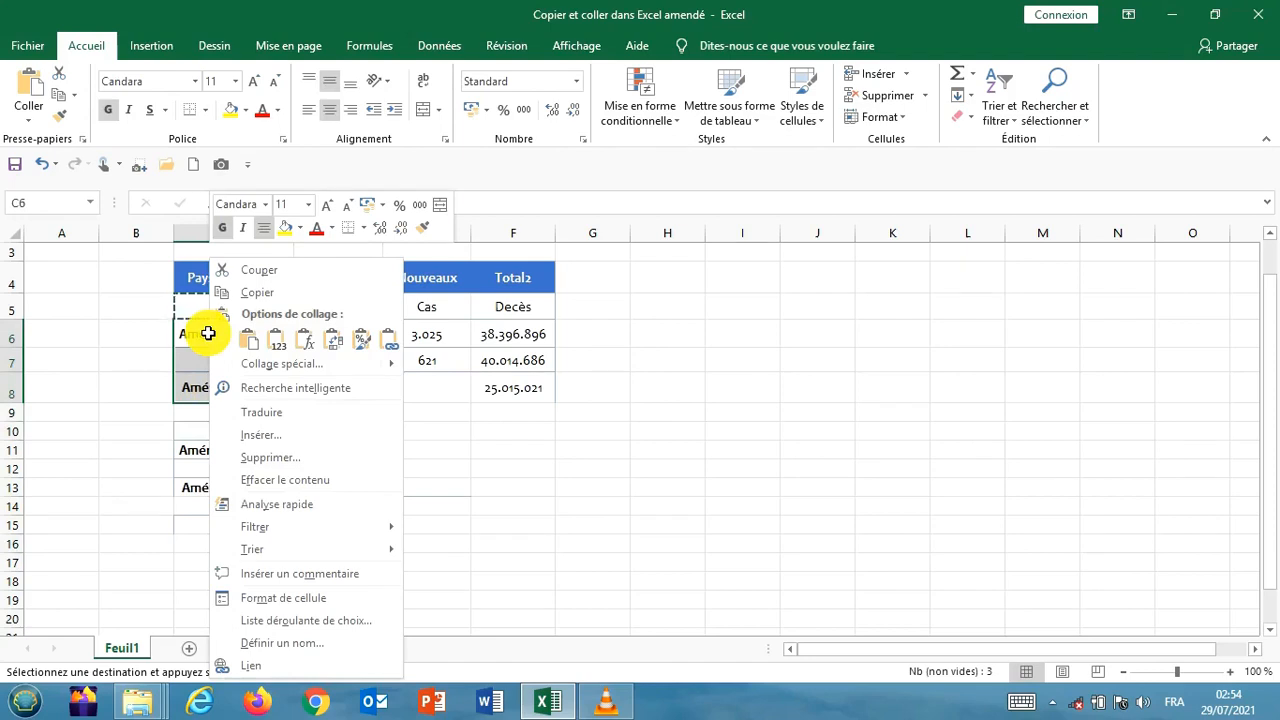
{"action": "left_click", "coordinate": [259, 294]}
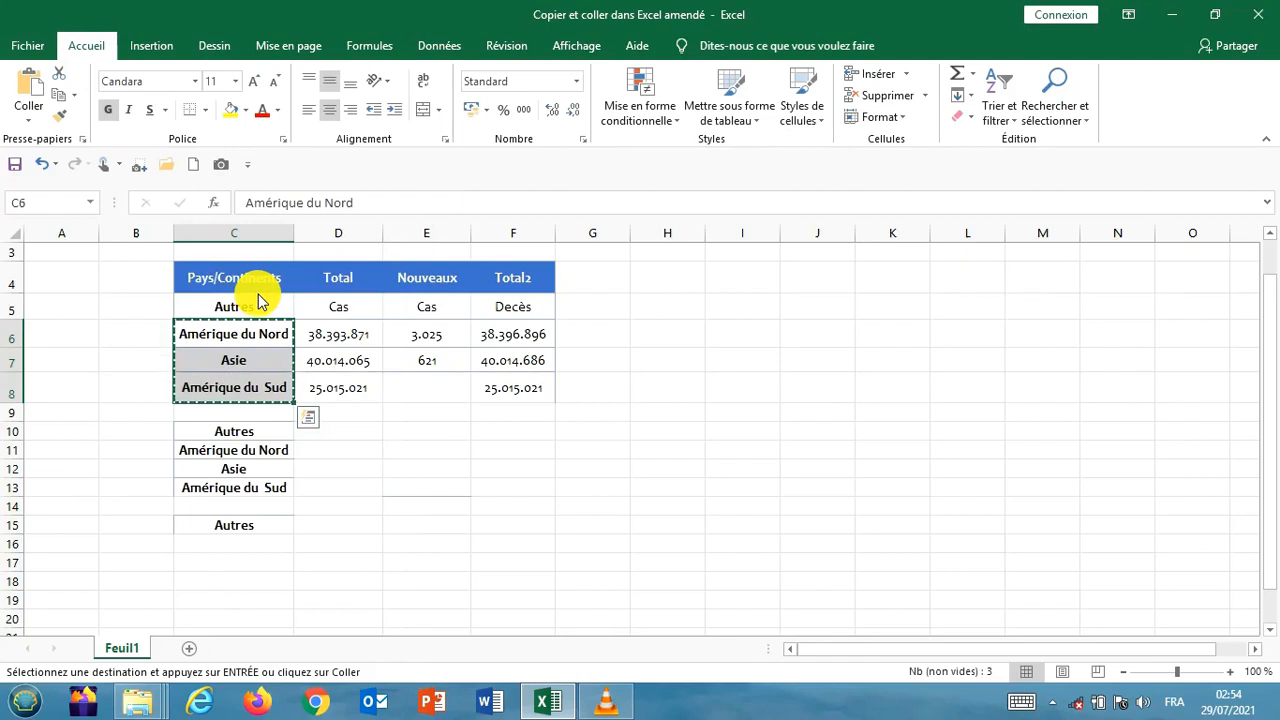
{"action": "left_click", "coordinate": [255, 540]}
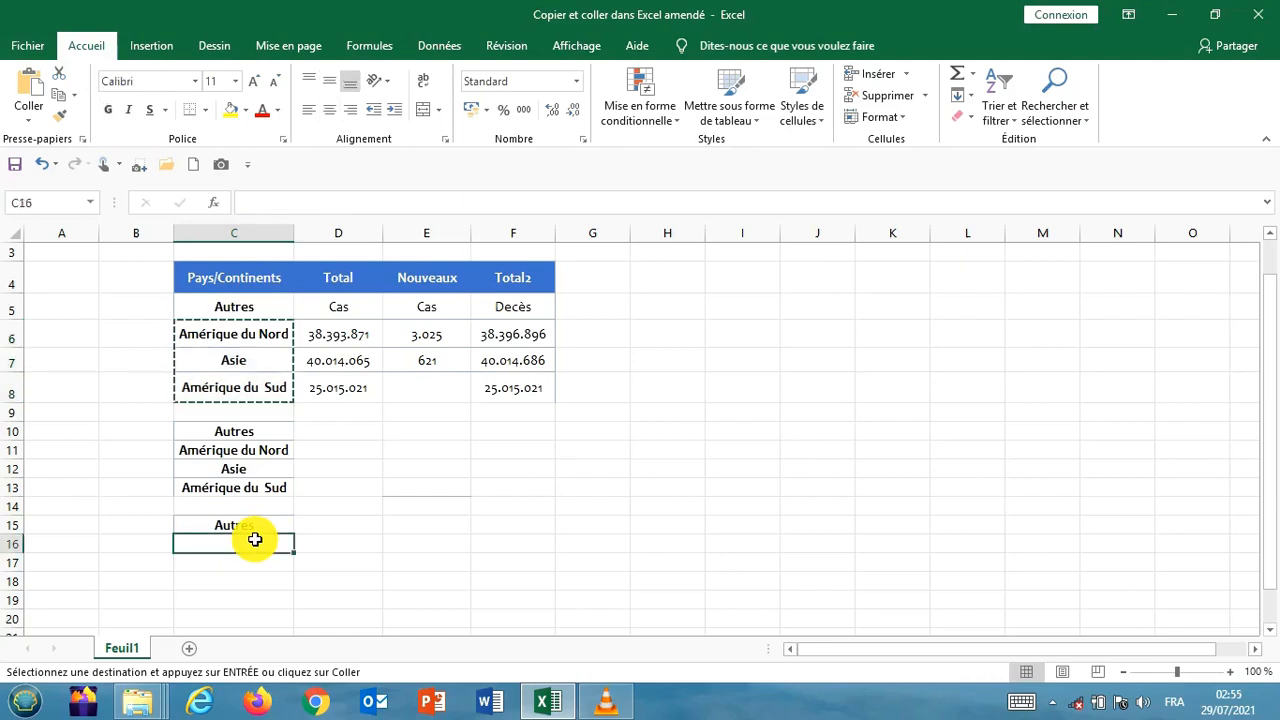
{"action": "right_click", "coordinate": [253, 540]}
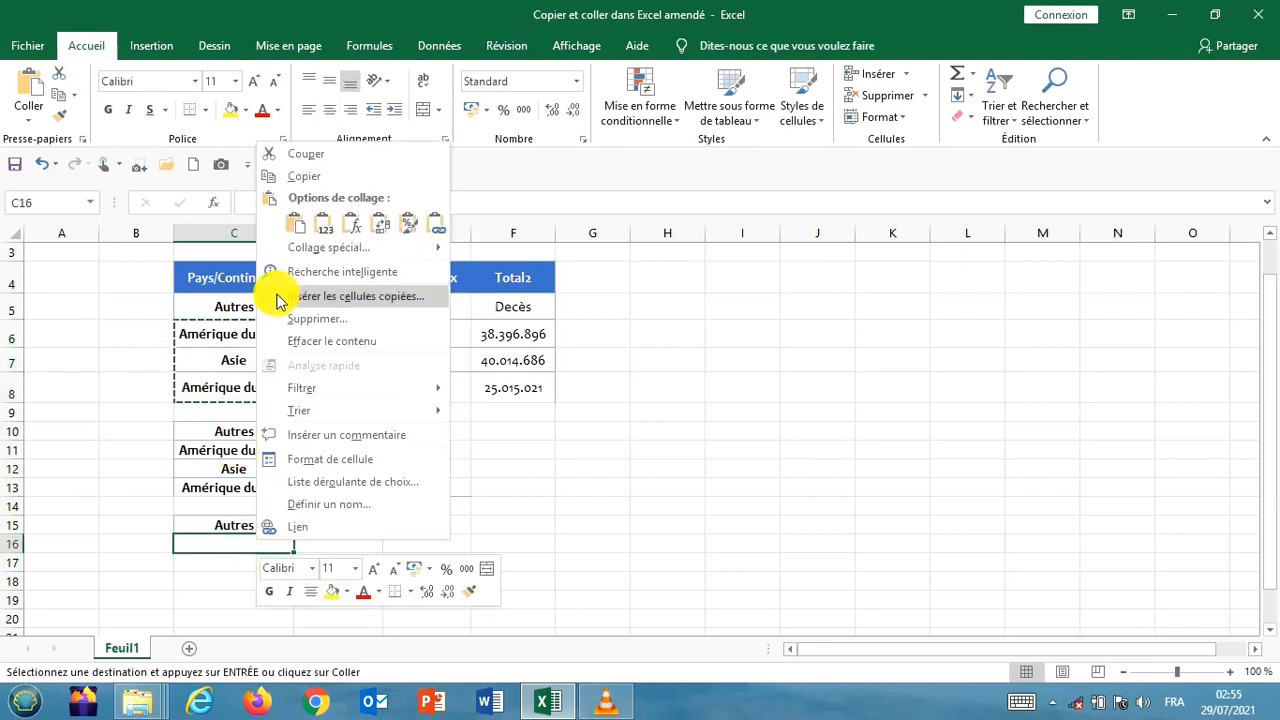
{"action": "left_click", "coordinate": [293, 232]}
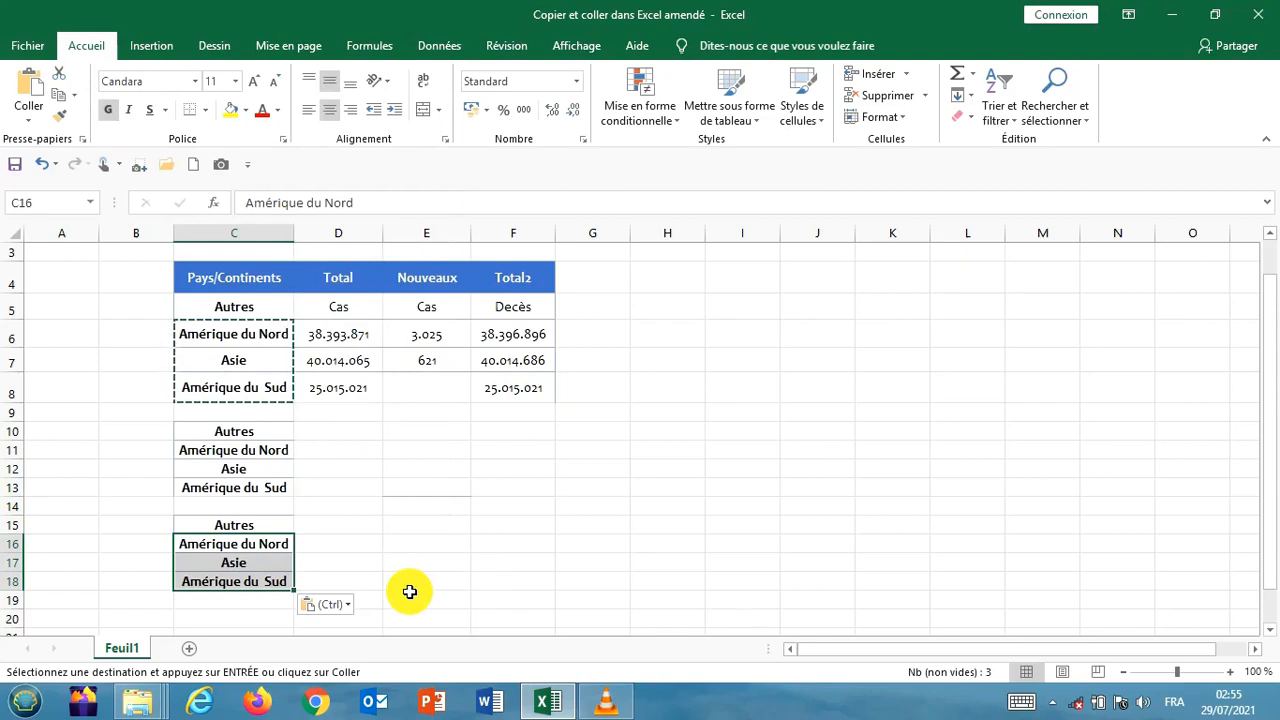
Copy "Autres" from C5 of the table and paste it into C20, below the second copied list.
{"action": "key", "text": "Down"}
{"action": "key", "text": "Down"}
{"action": "key", "text": "Down"}
{"action": "key", "text": "Down"}
{"action": "key", "text": "Down"}
{"action": "key", "text": "Down"}
{"action": "key", "text": "Up"}
{"action": "key", "text": "Up"}
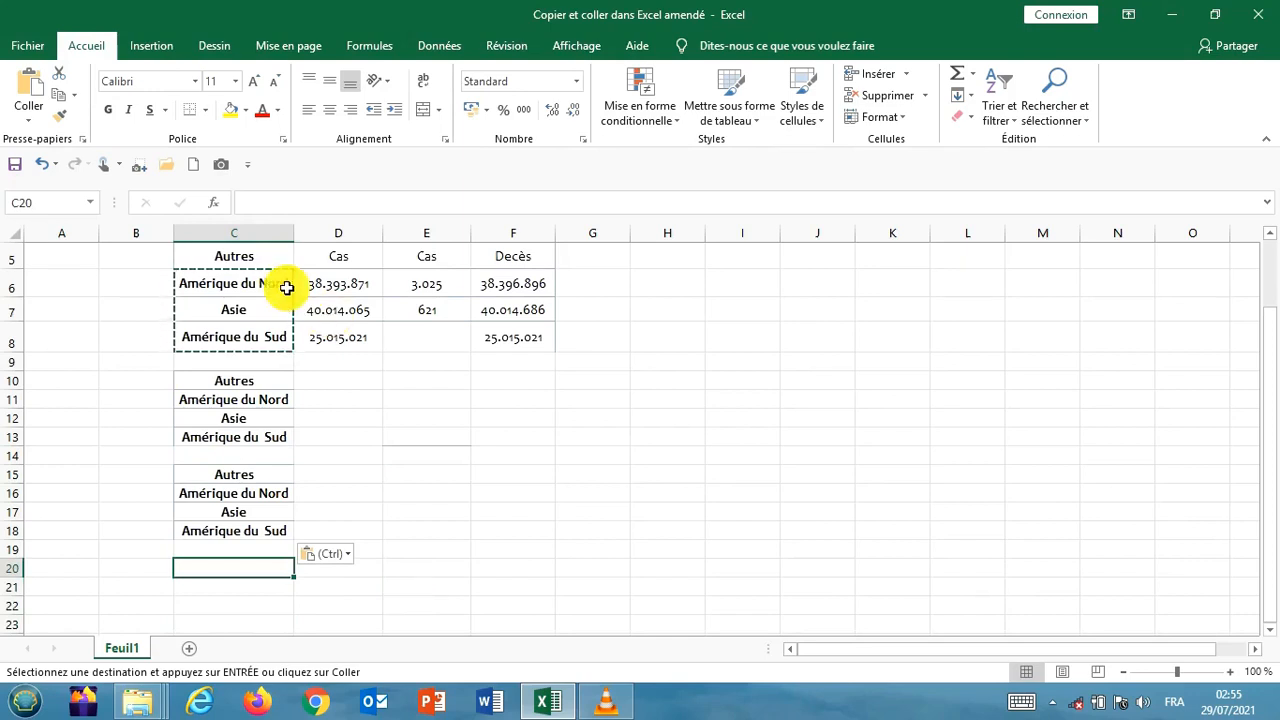
{"action": "left_click", "coordinate": [252, 258]}
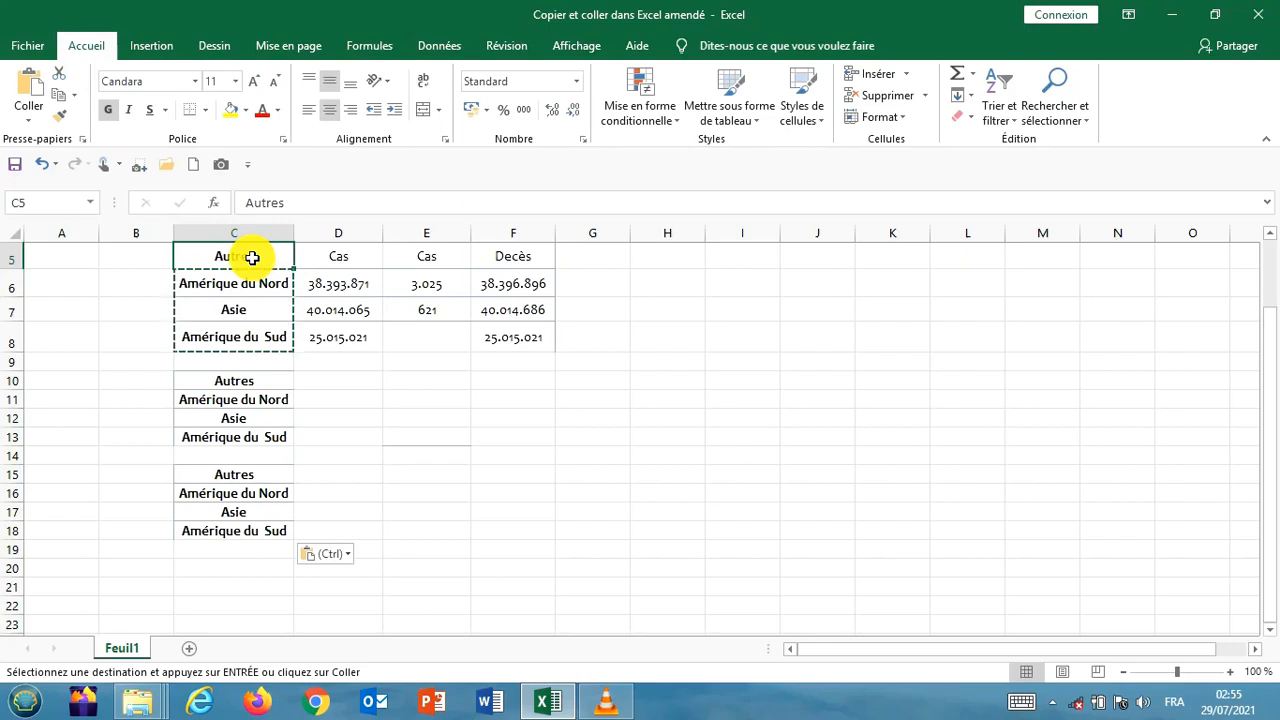
{"action": "key", "text": "ctrl+c"}
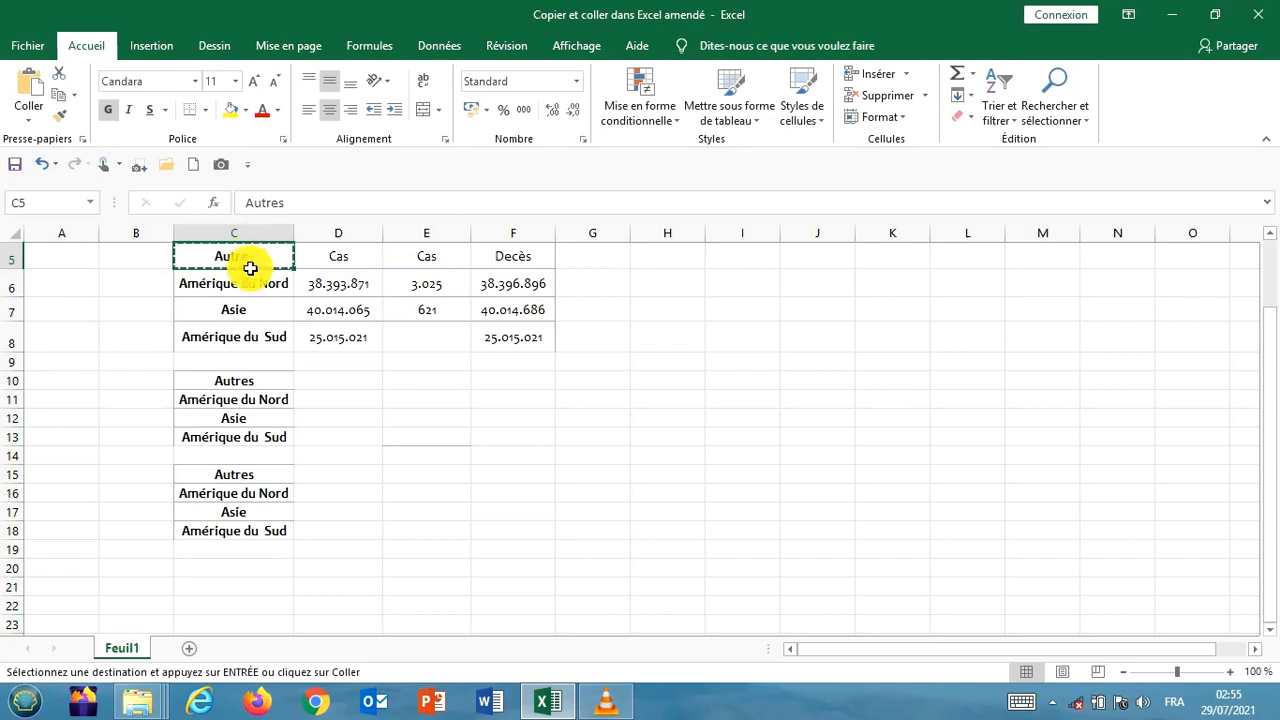
{"action": "left_click", "coordinate": [221, 567]}
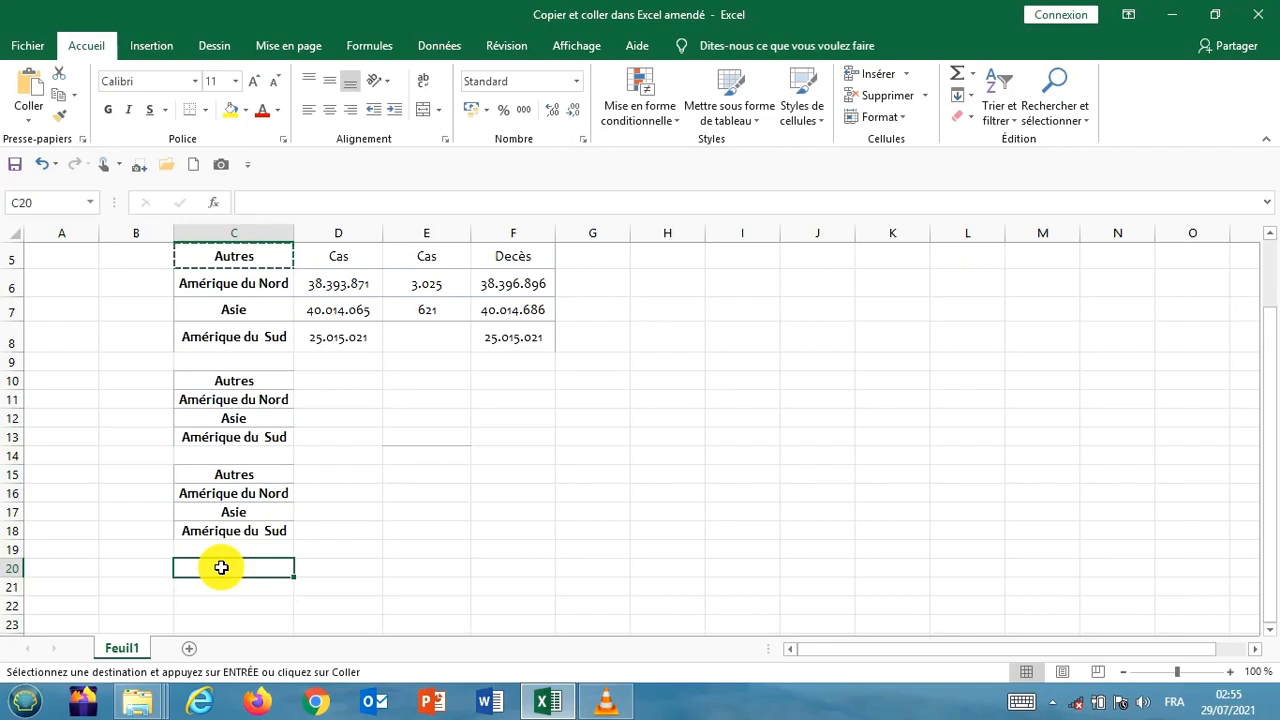
{"action": "key", "text": "ctrl+v"}
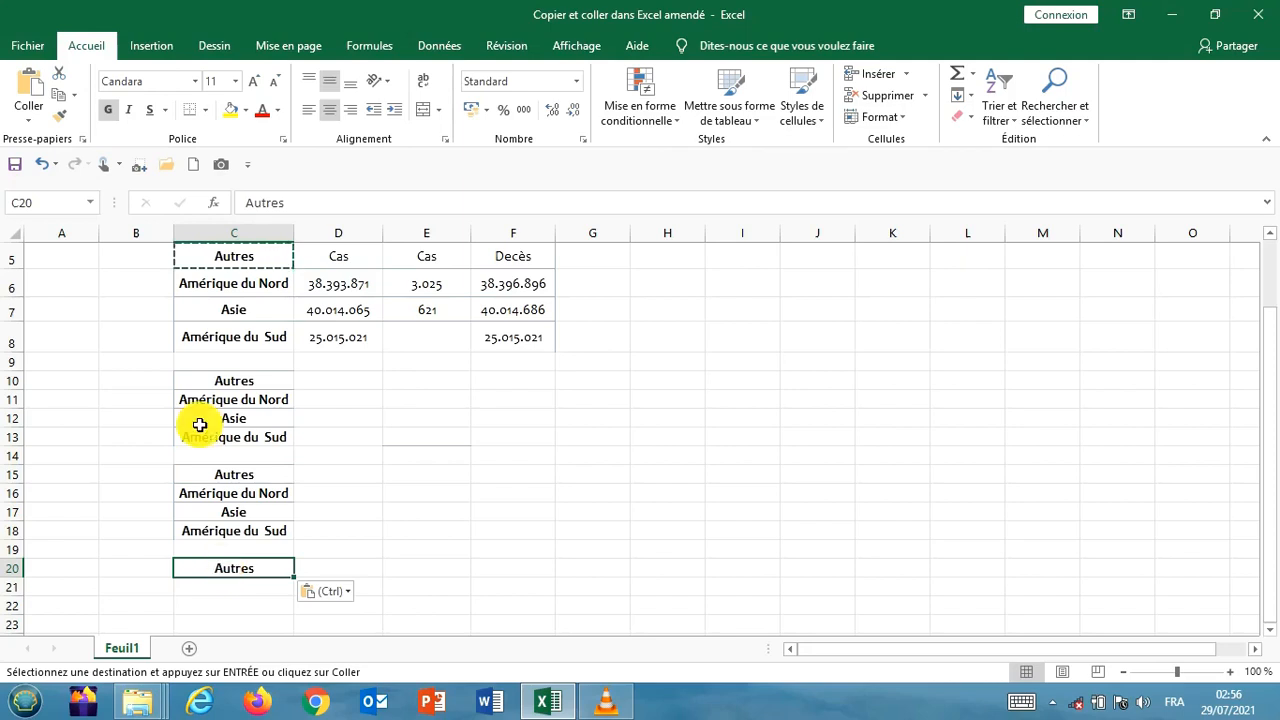
Copy the three continent names in C6:C8 and paste them starting at C21.
{"action": "left_click_drag", "start_coordinate": [238, 286], "coordinate": [222, 340]}
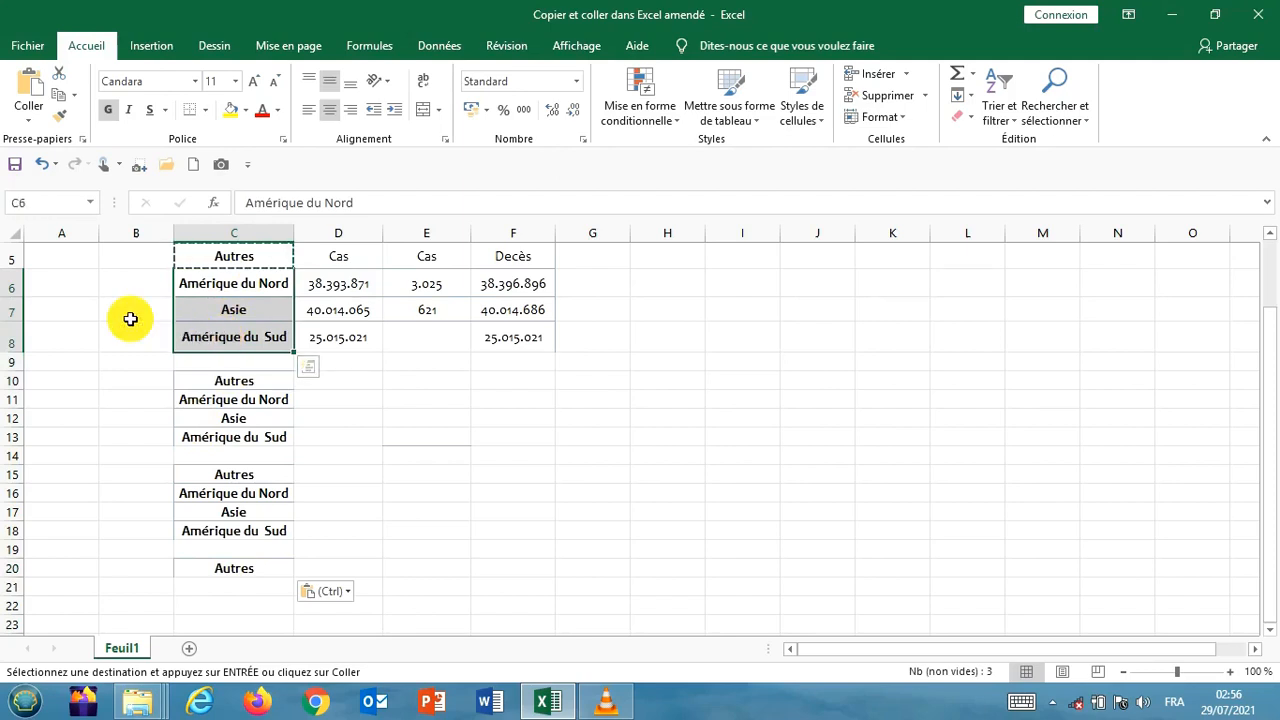
{"action": "key", "text": "ctrl+c"}
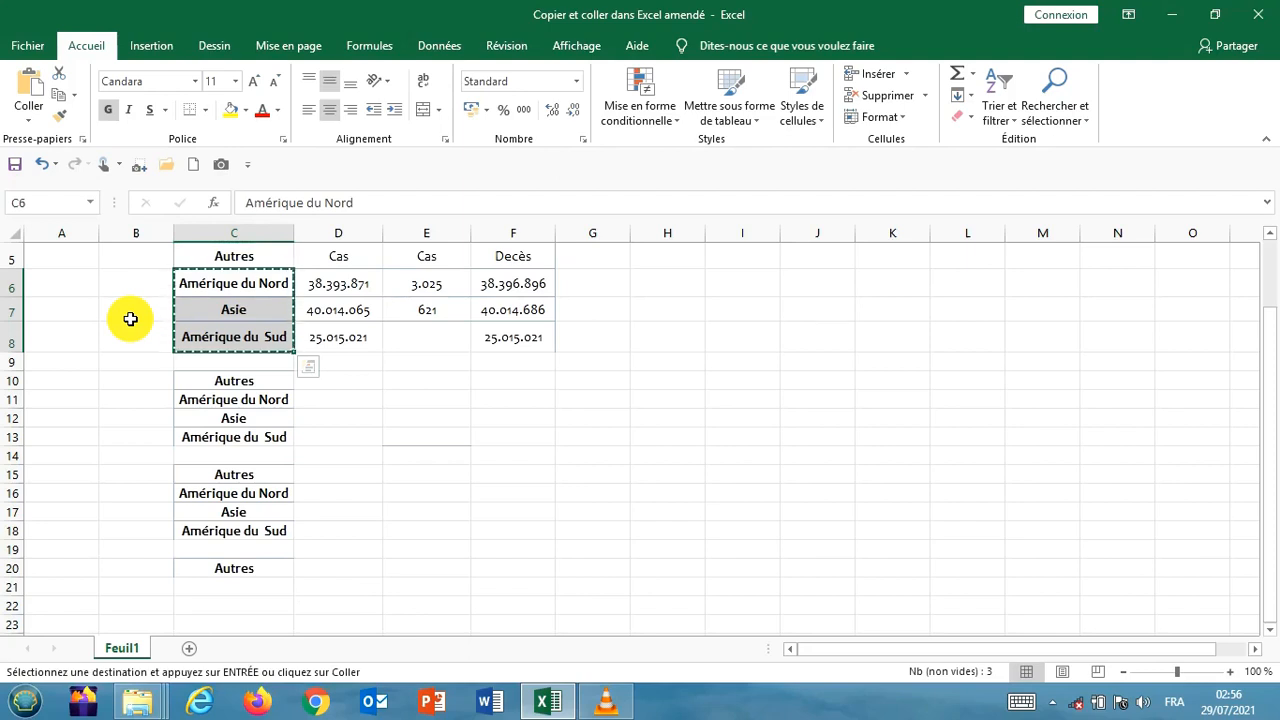
{"action": "left_click", "coordinate": [230, 584]}
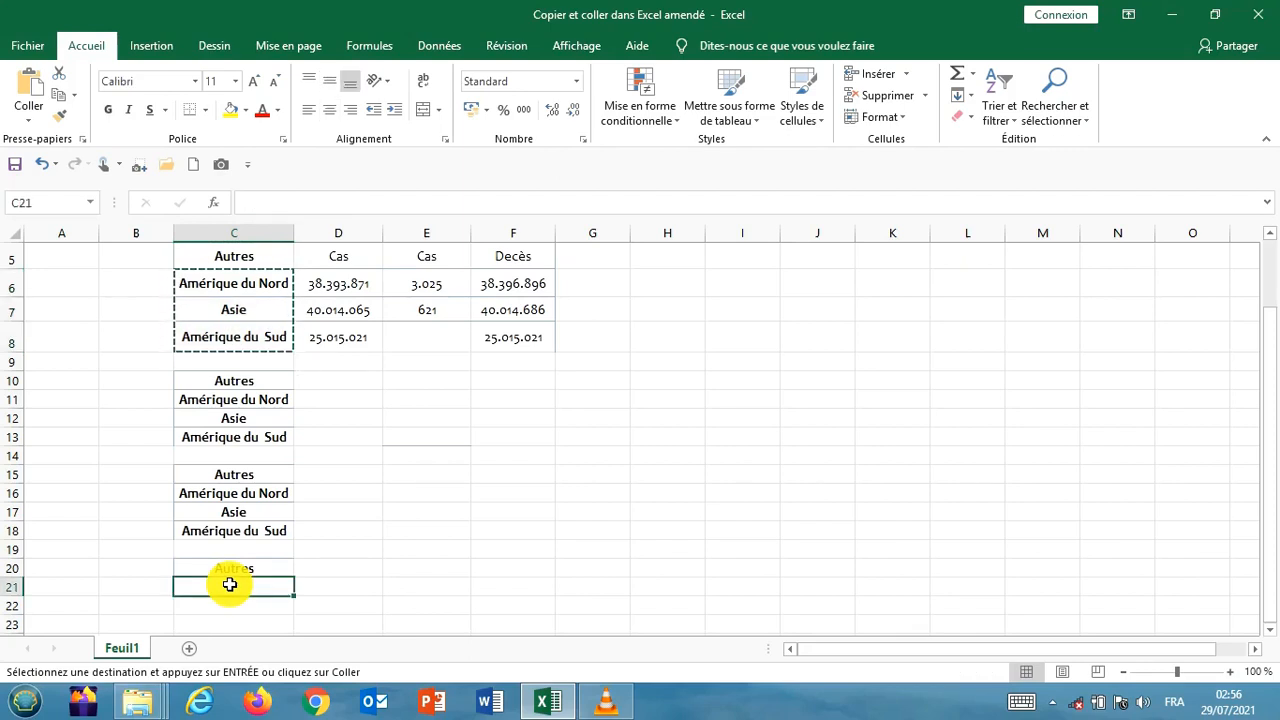
{"action": "key", "text": "ctrl+v"}
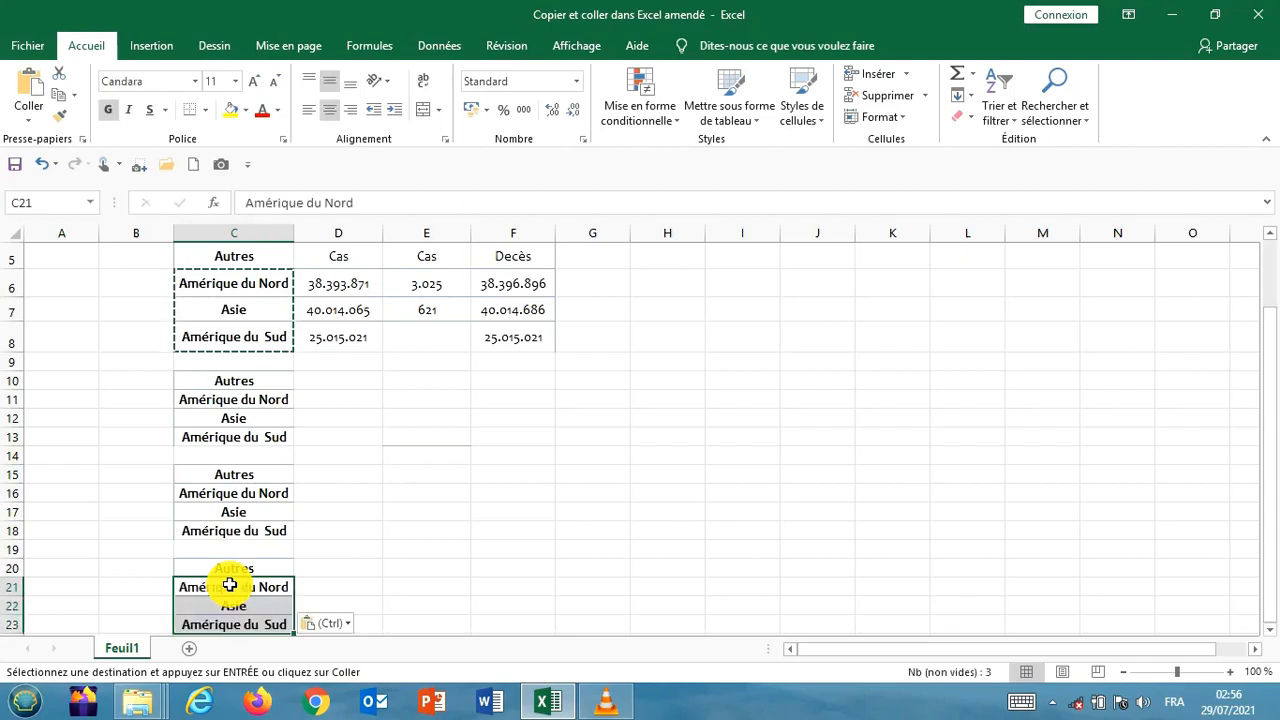
Return to the Pays/Continents header cell C4 of the original table.
{"action": "key", "text": "Up"}
{"action": "key", "text": "Up"}
{"action": "key", "text": "Up"}
{"action": "key", "text": "Up"}
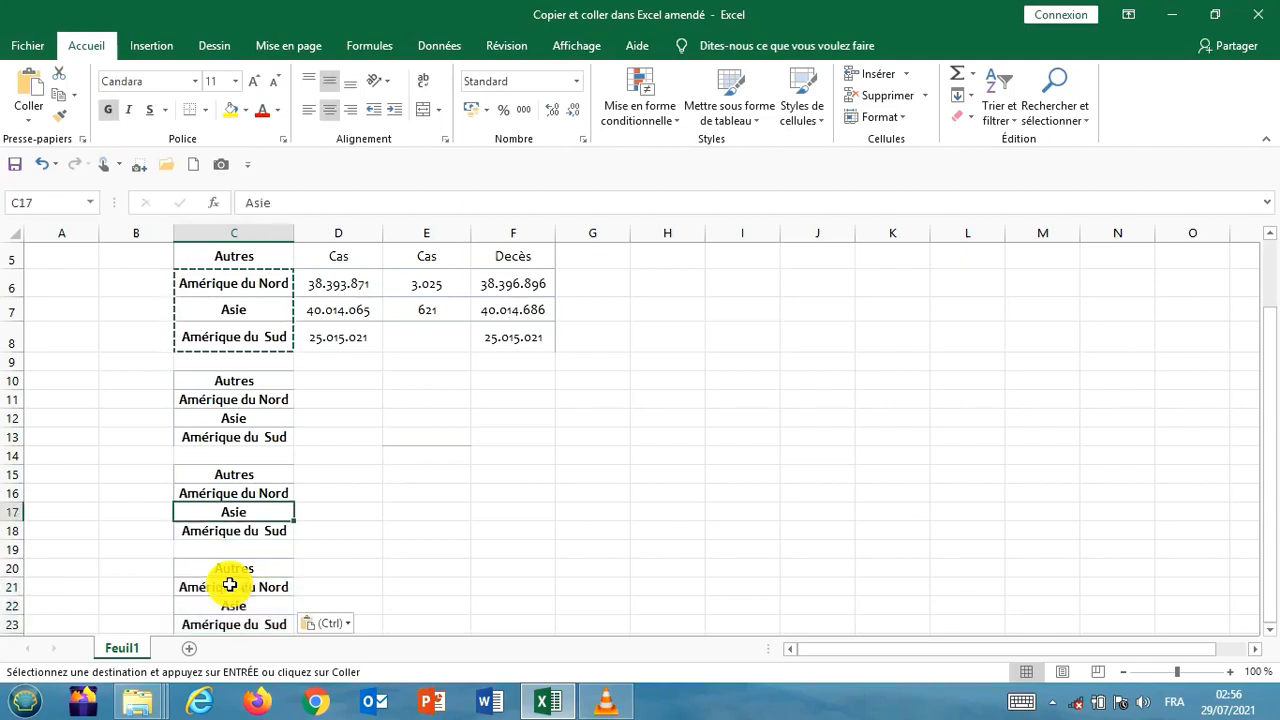
{"action": "key", "text": "Up"}
{"action": "key", "text": "Up"}
{"action": "key", "text": "Up"}
{"action": "key", "text": "Up"}
{"action": "key", "text": "Up"}
{"action": "key", "text": "Up"}
{"action": "key", "text": "Up"}
{"action": "key", "text": "Up"}
{"action": "key", "text": "Up"}
{"action": "key", "text": "Up"}
{"action": "key", "text": "Up"}
{"action": "key", "text": "Up"}
{"action": "key", "text": "Up"}
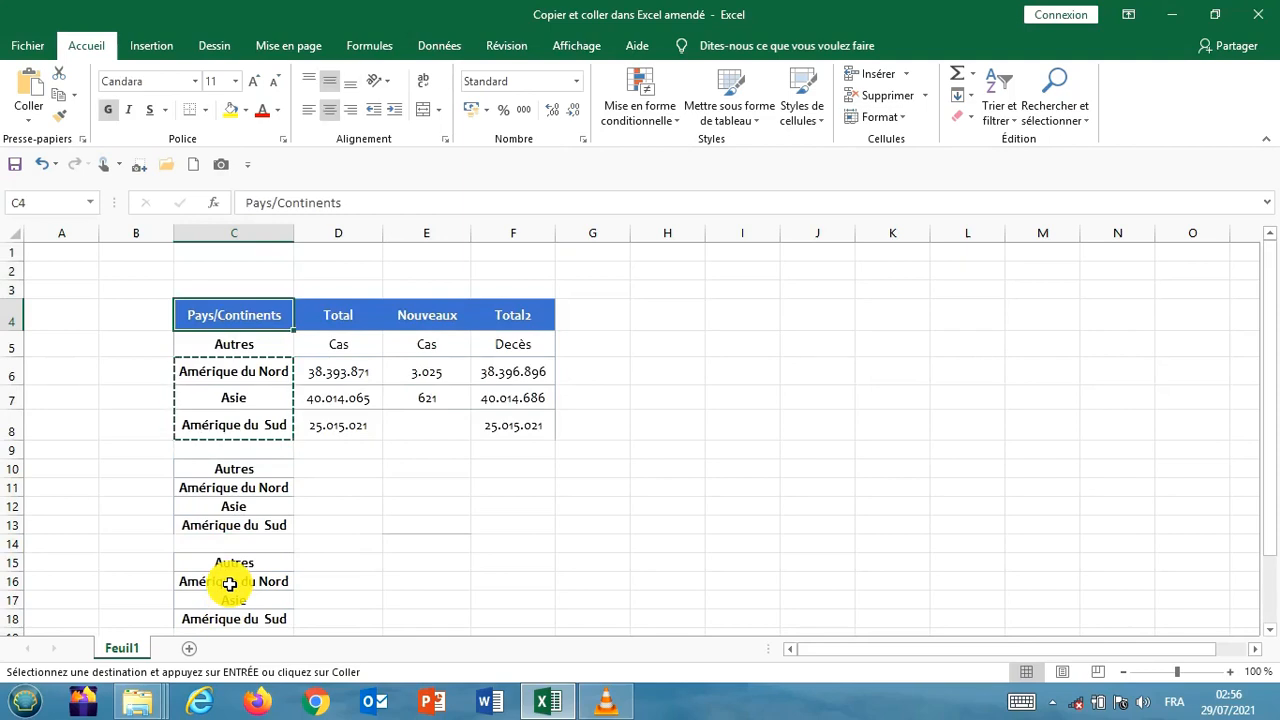
Copy the Total header from D4 and paste it with its formatting into D10.
{"action": "key", "text": "Right"}
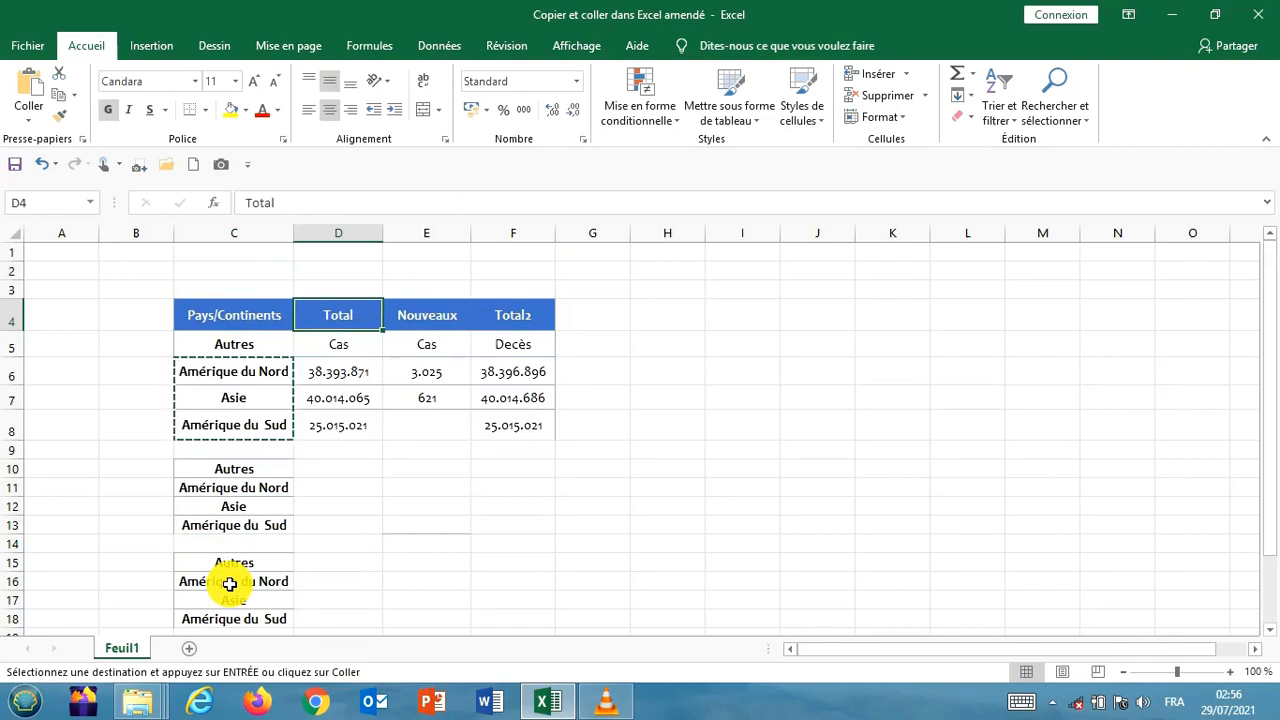
{"action": "key", "text": "ctrl+c"}
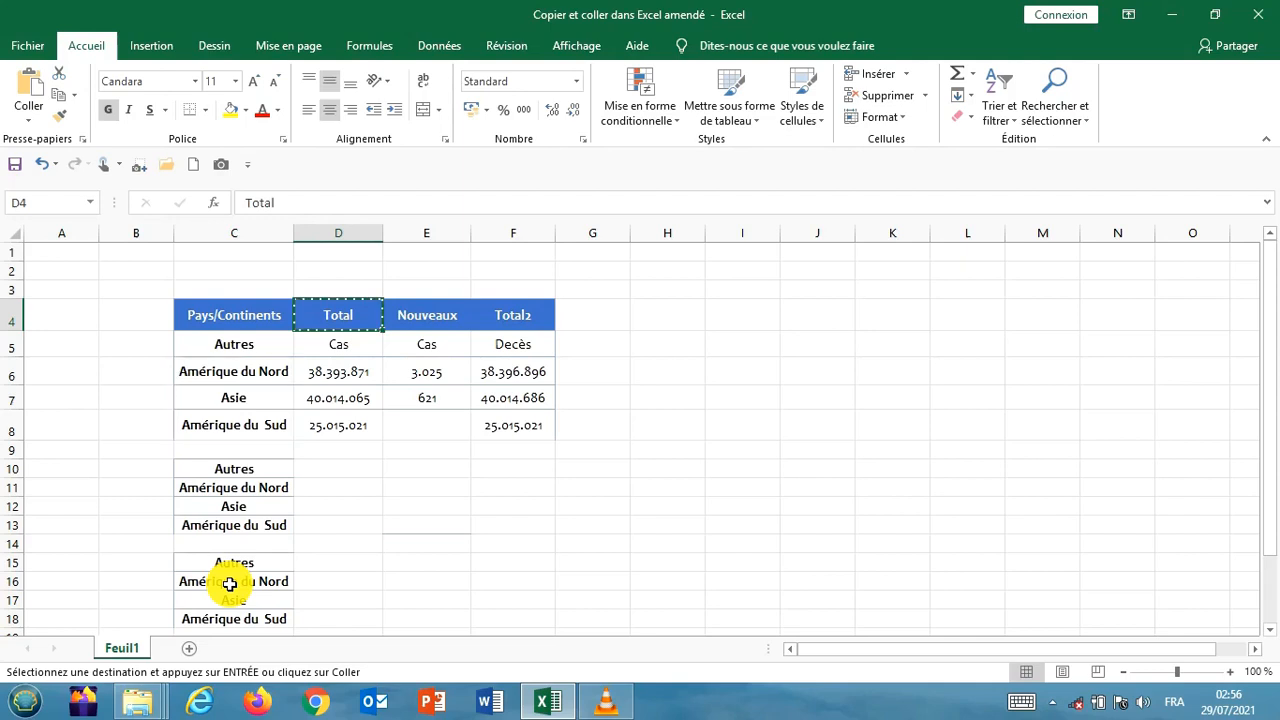
{"action": "left_click", "coordinate": [341, 470]}
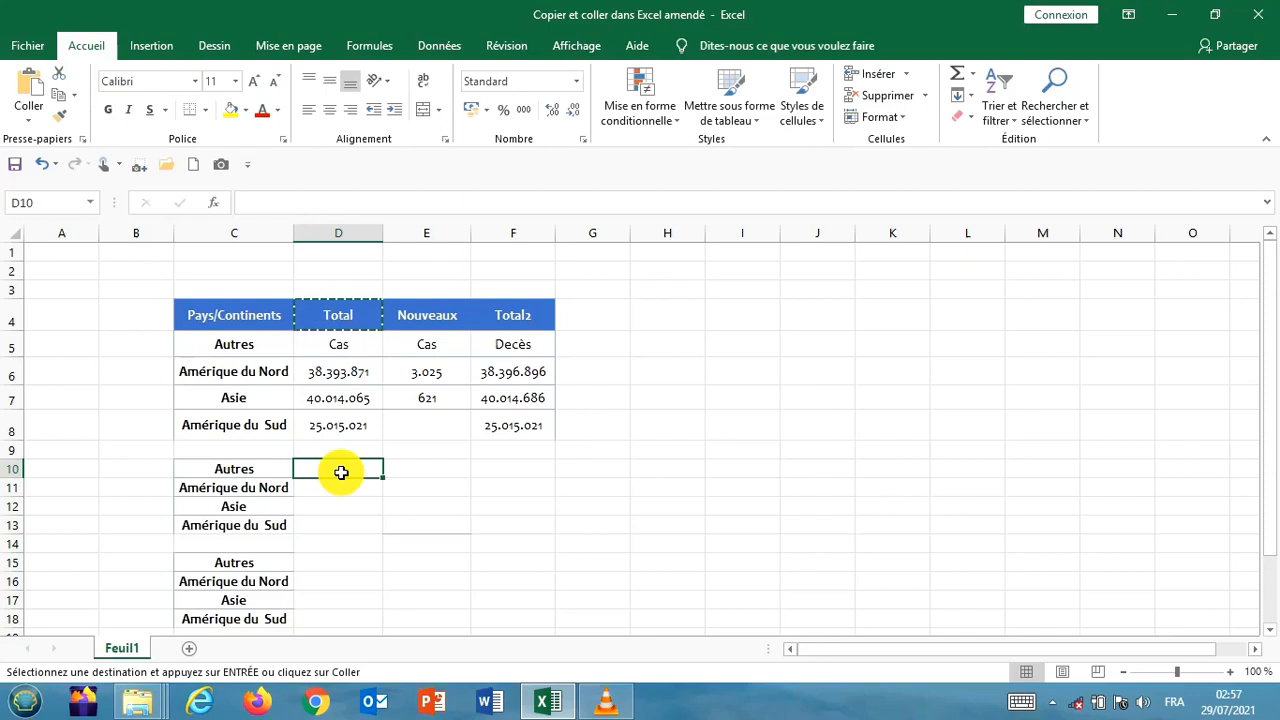
{"action": "key", "text": "ctrl+v"}
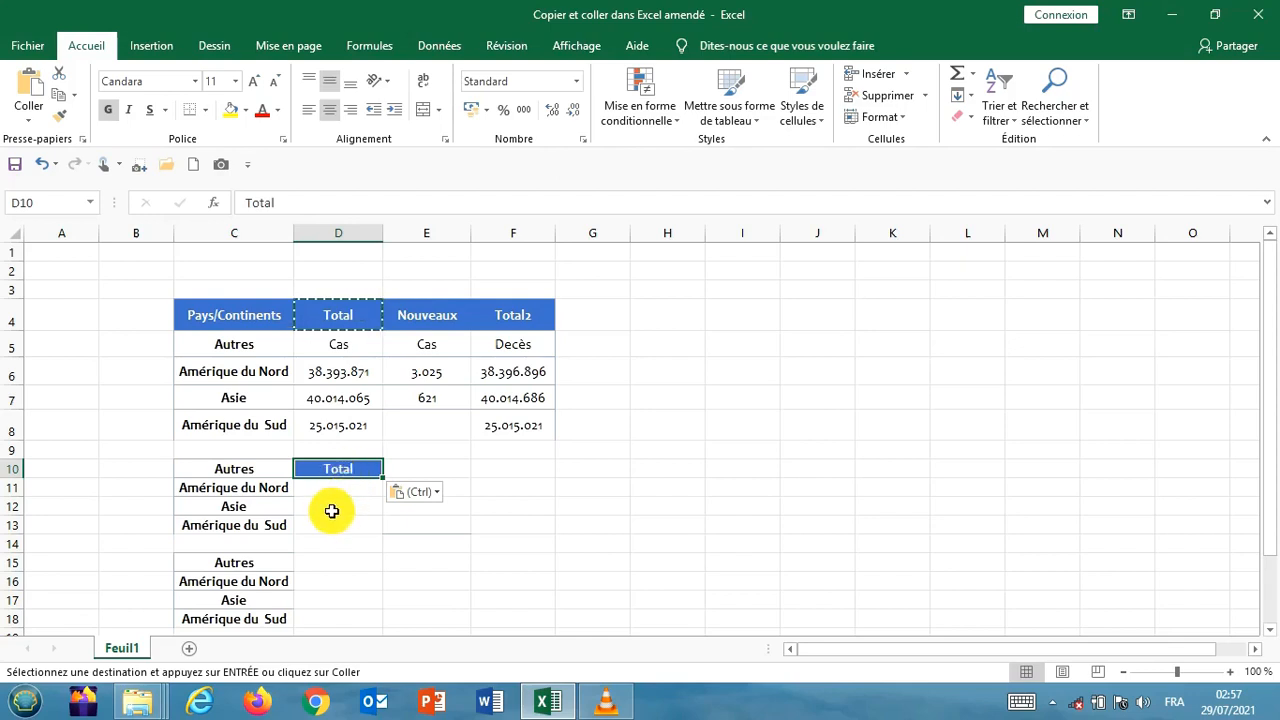
Paste the copied Total header into D12 as values only, without its source formatting.
{"action": "left_click", "coordinate": [331, 508]}
{"action": "right_click", "coordinate": [330, 506]}
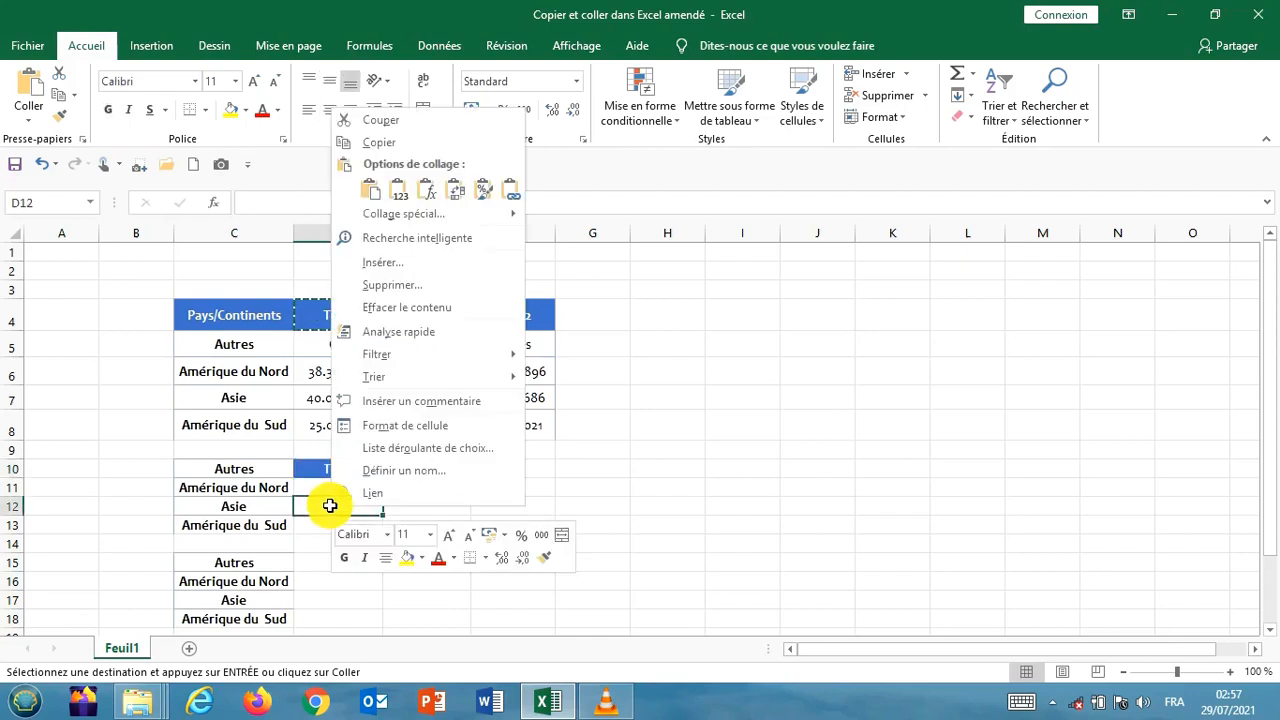
{"action": "left_click", "coordinate": [394, 192]}
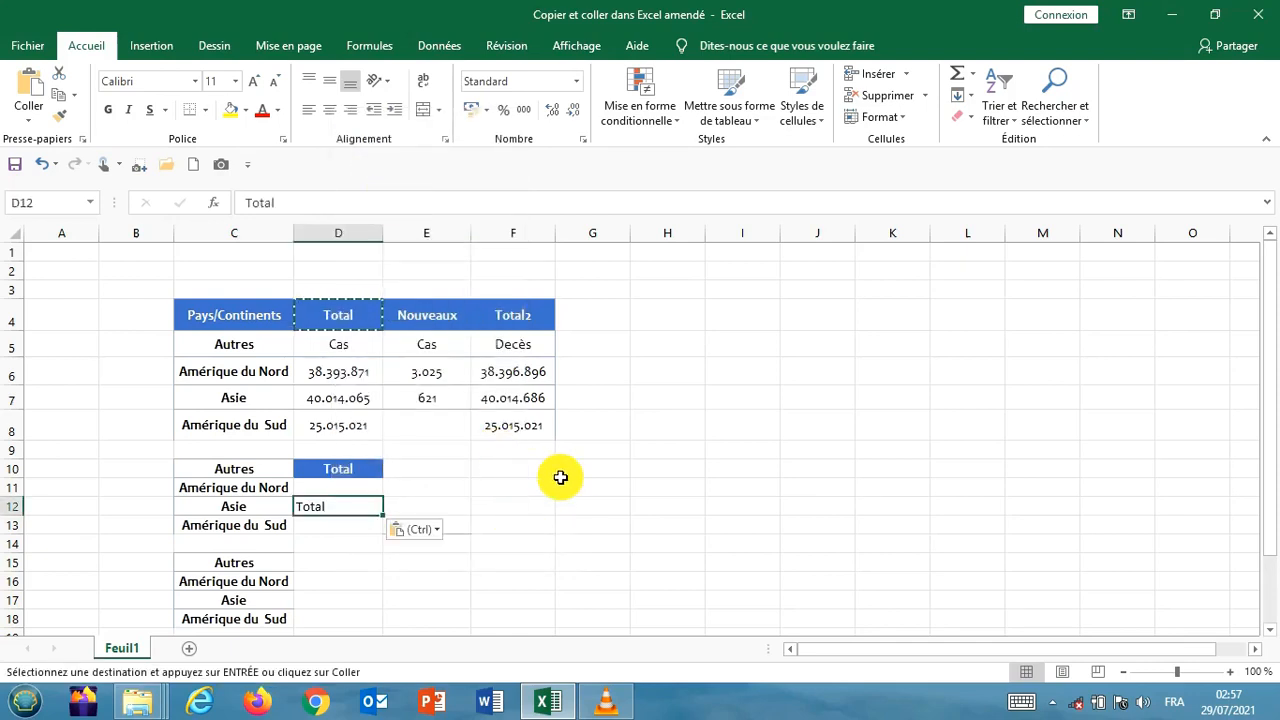
Clear the copy selection and enter 60 in the empty cell I10.
{"action": "left_click", "coordinate": [744, 467]}
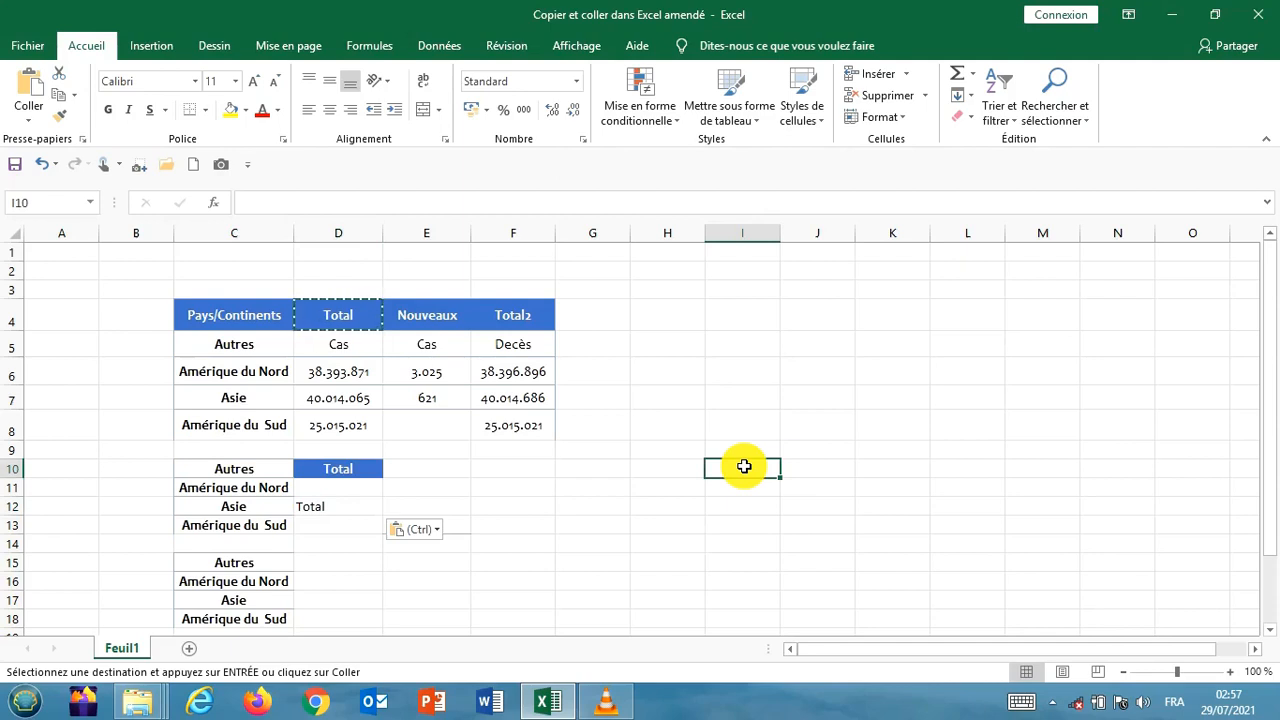
{"action": "key", "text": "Escape"}
{"action": "type", "text": "60"}
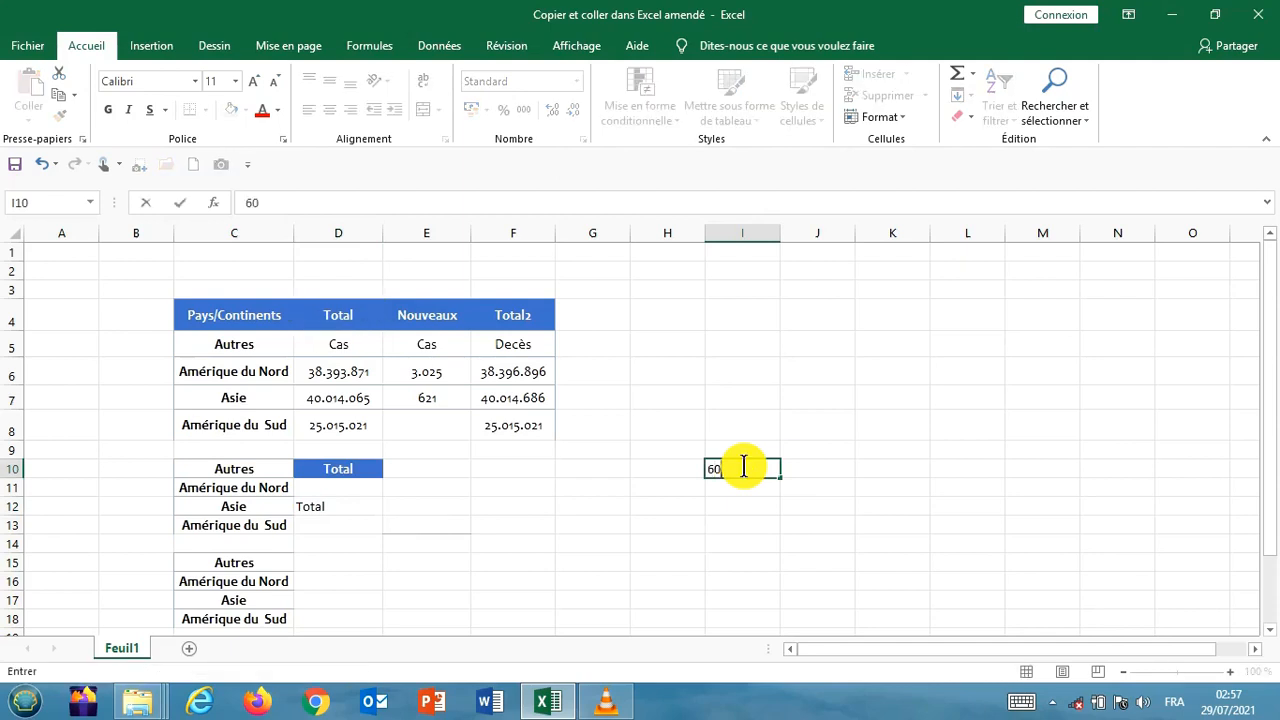
{"action": "key", "text": "ctrl+Return"}
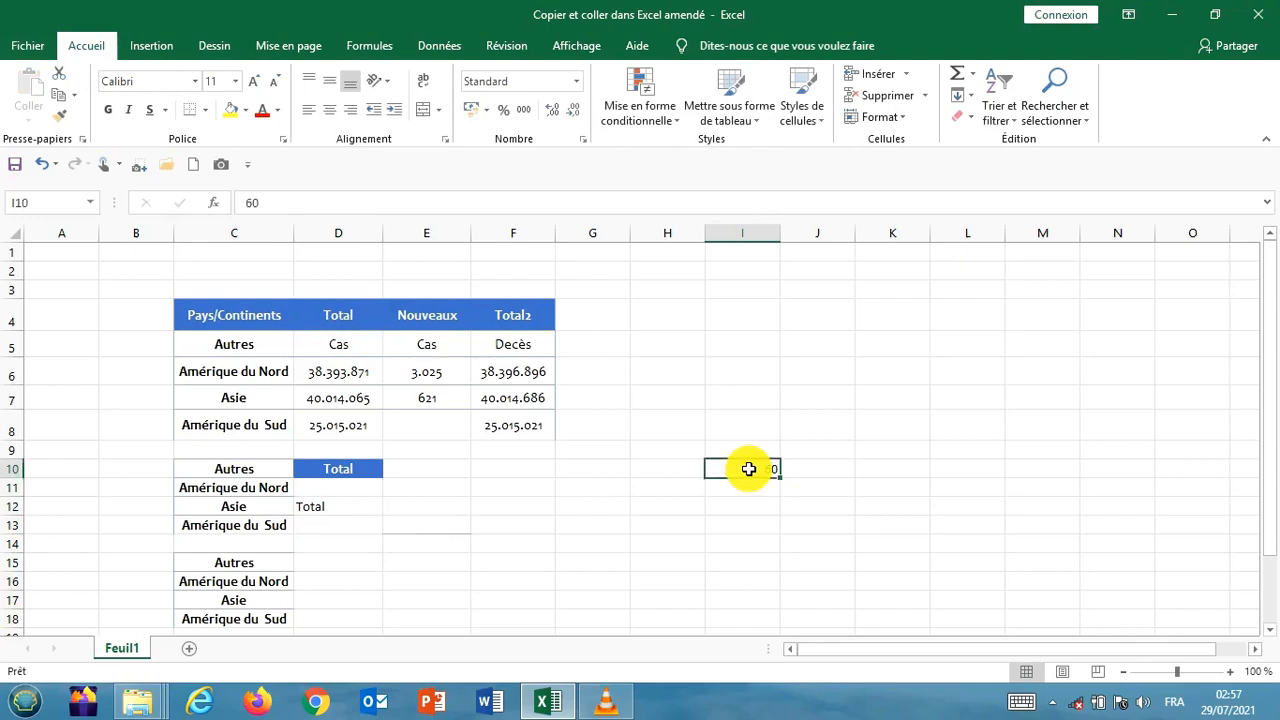
Fill down from I10 to I21 as a series increasing by one, from 60 to 71, instead of repeated 60s.
{"action": "left_click_drag", "start_coordinate": [780, 478], "coordinate": [772, 619]}
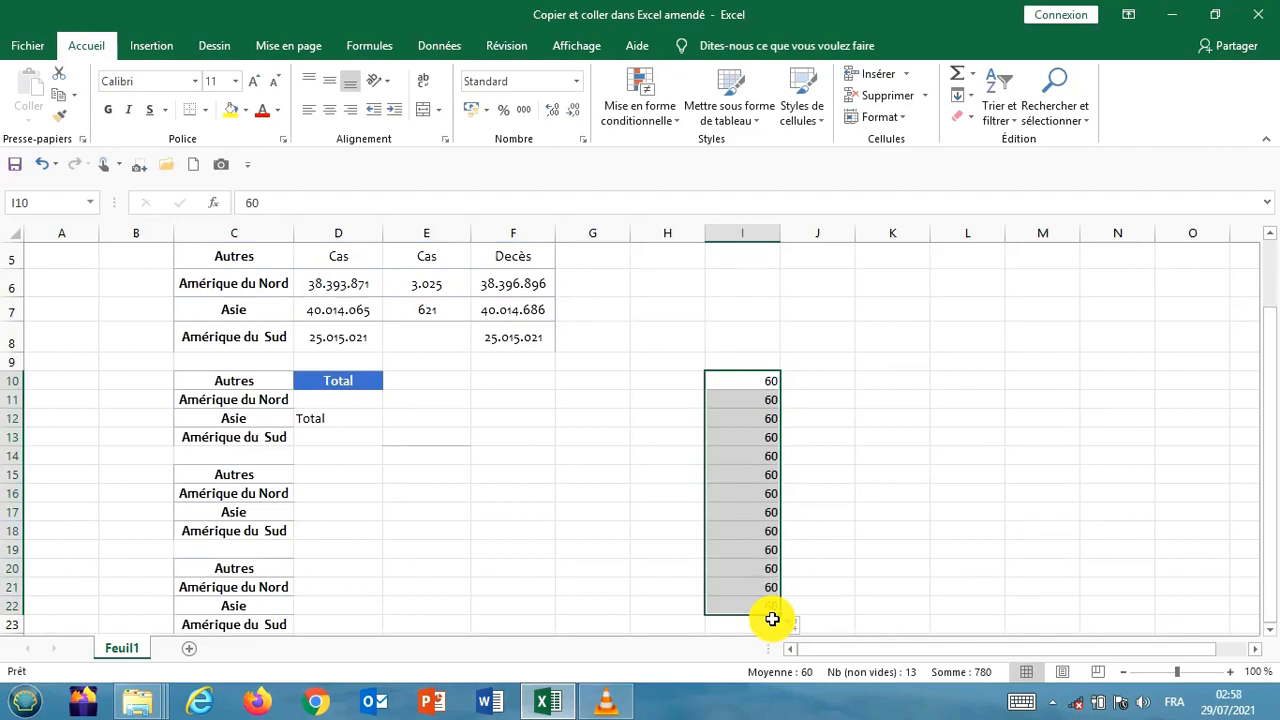
{"action": "left_click", "coordinate": [41, 164]}
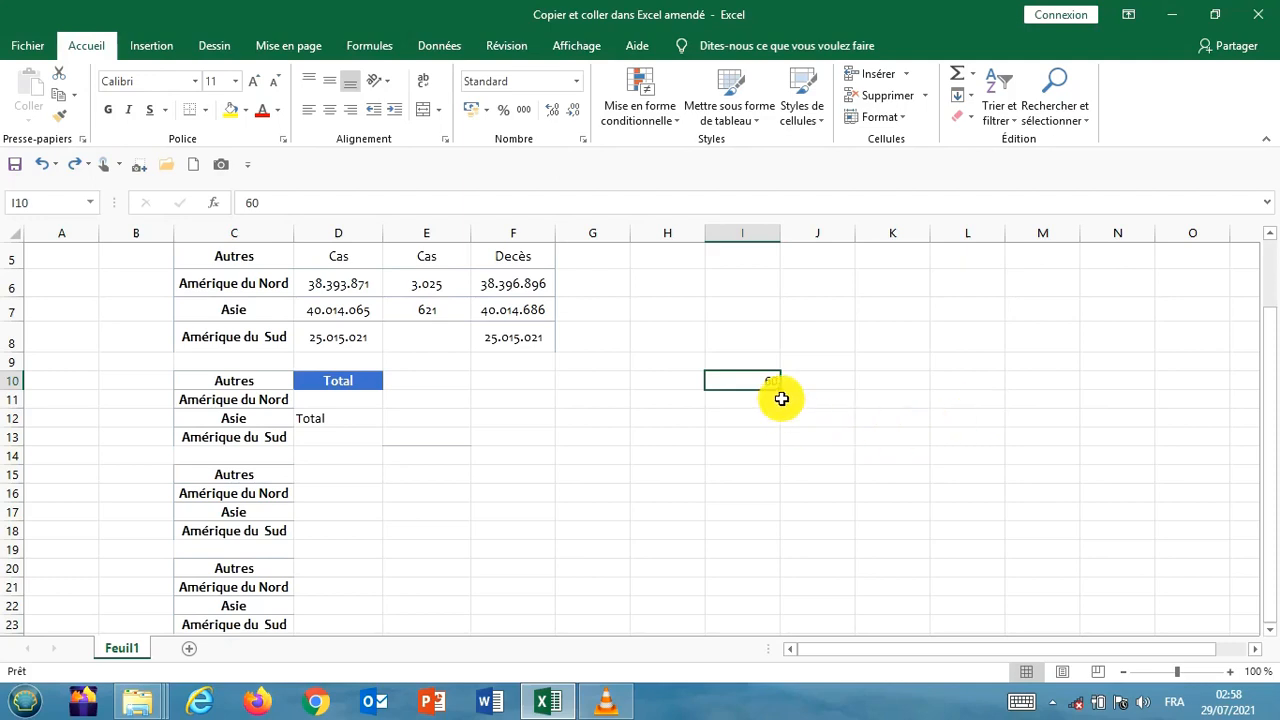
{"action": "left_click_drag", "start_coordinate": [781, 388], "coordinate": [782, 590]}
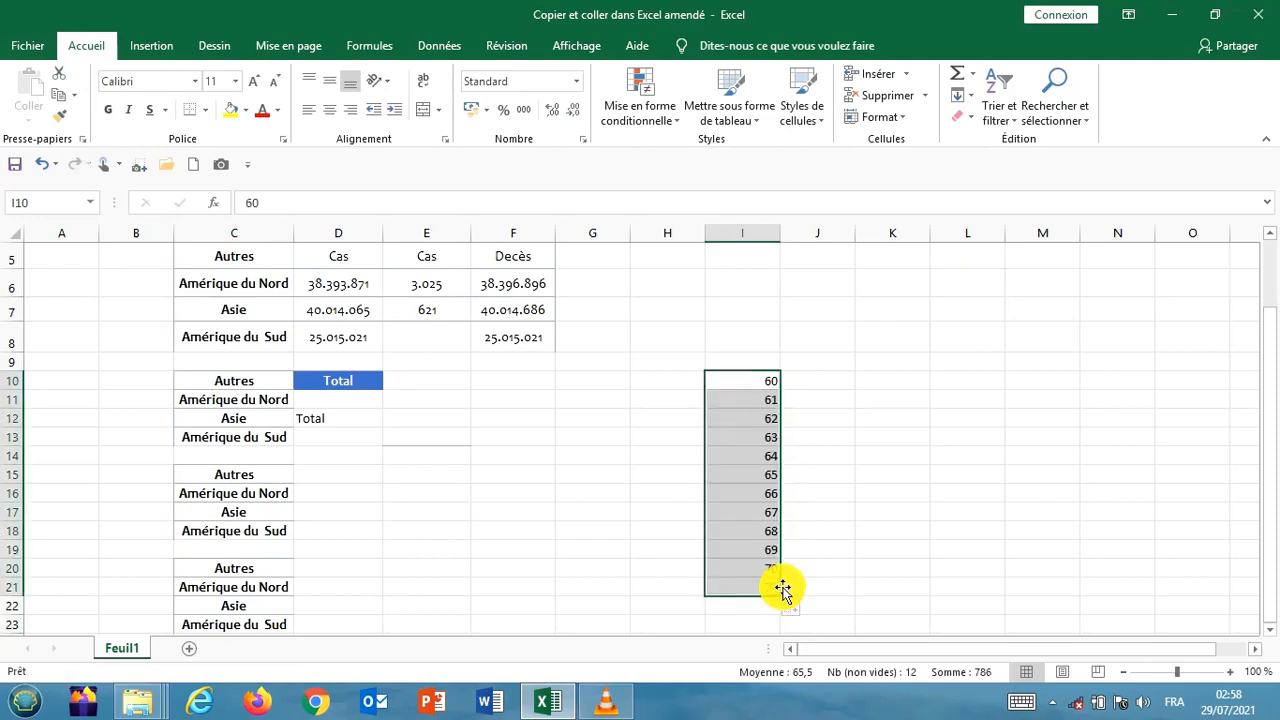
Enter 4 in cell I8, above the number series.
{"action": "left_click", "coordinate": [754, 347]}
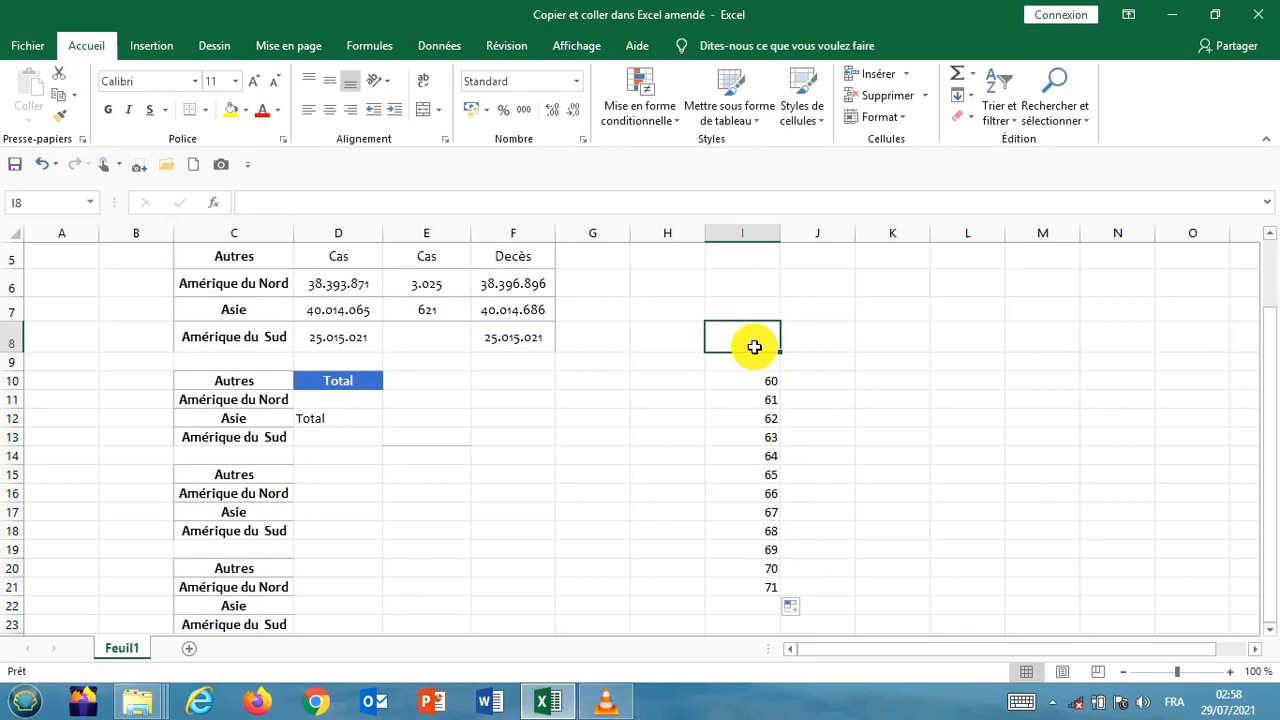
{"action": "type", "text": "4"}
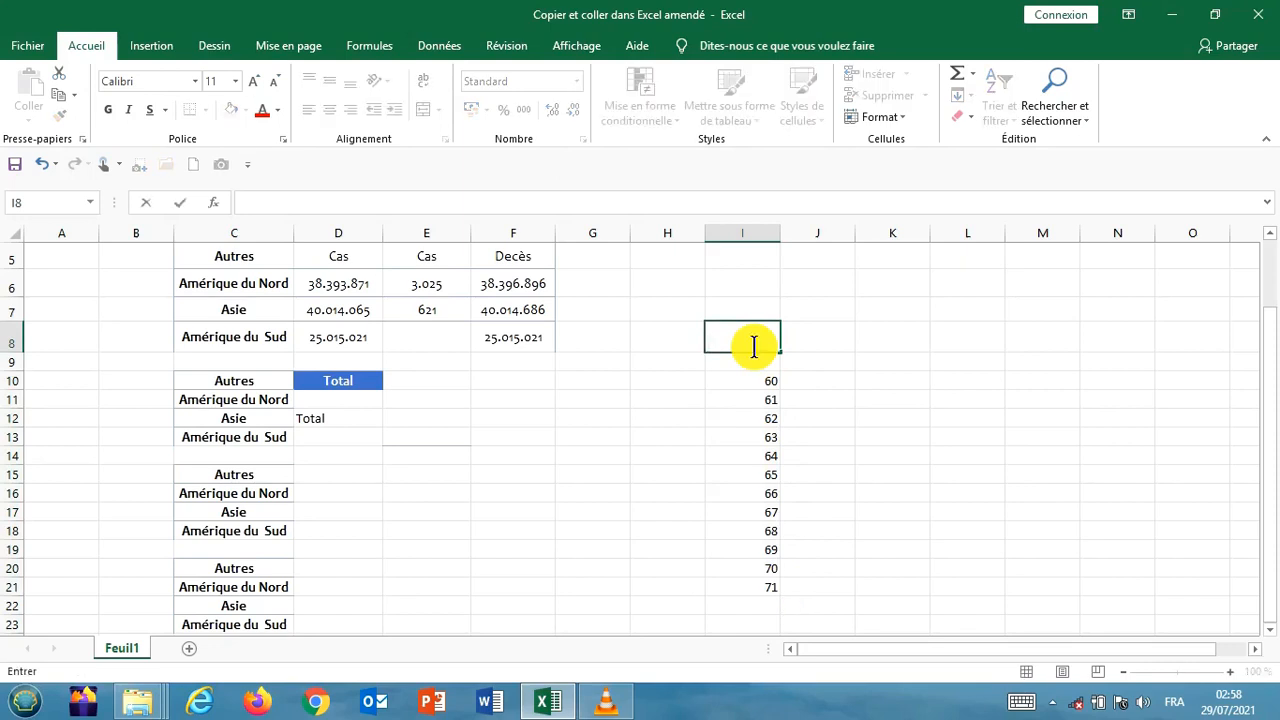
{"action": "key", "text": "Return"}
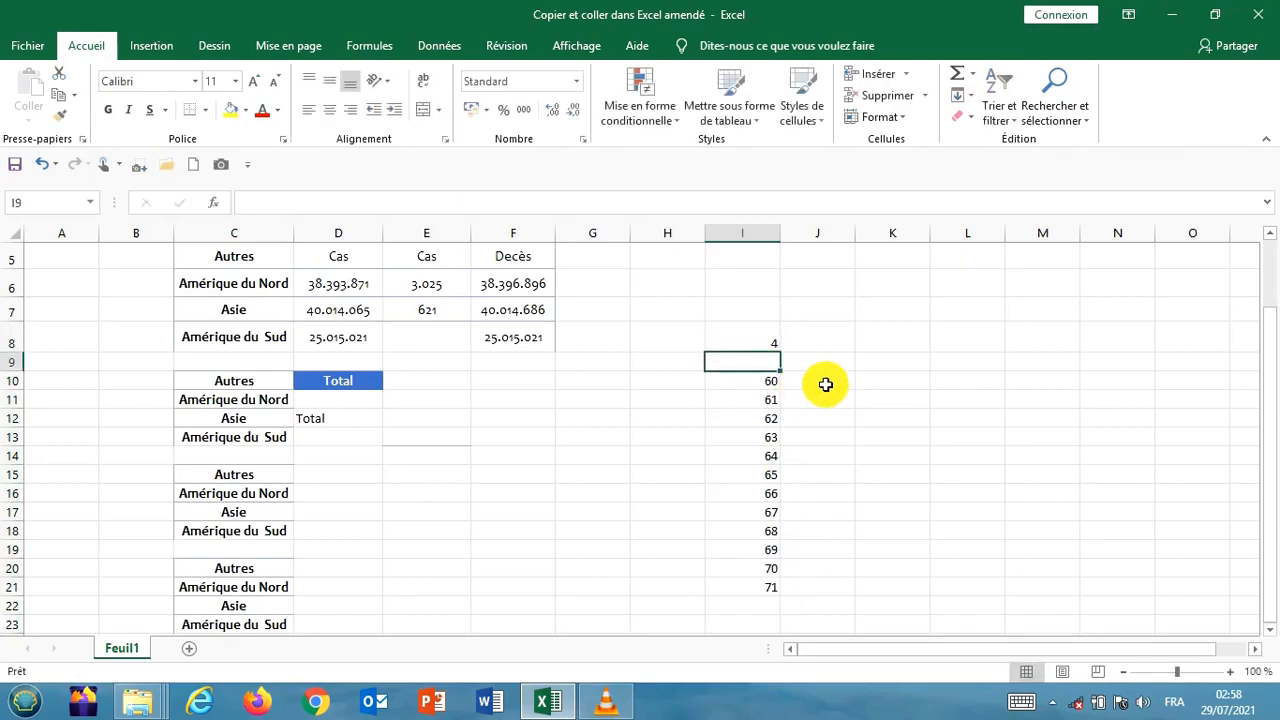
Enter the formula =SOMME(I10;I8) in J10 to add the first series number and the value in I8.
{"action": "left_click", "coordinate": [825, 384]}
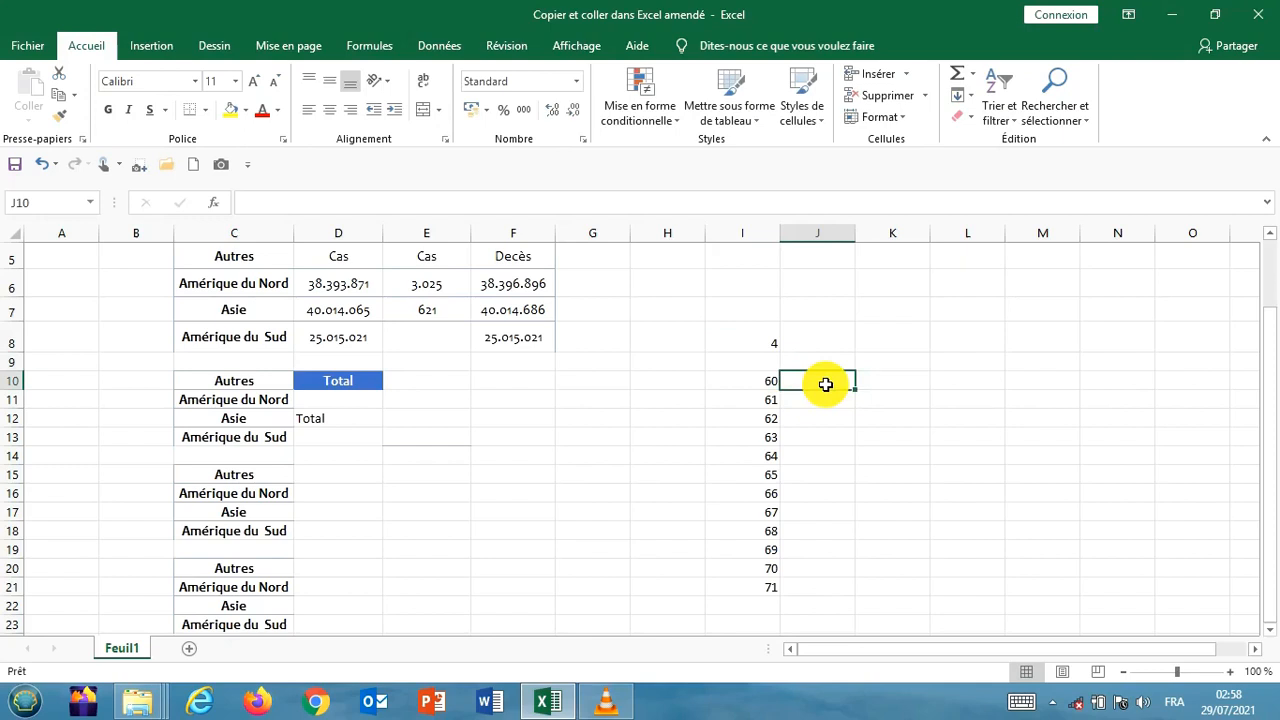
{"action": "double_click", "coordinate": [825, 384]}
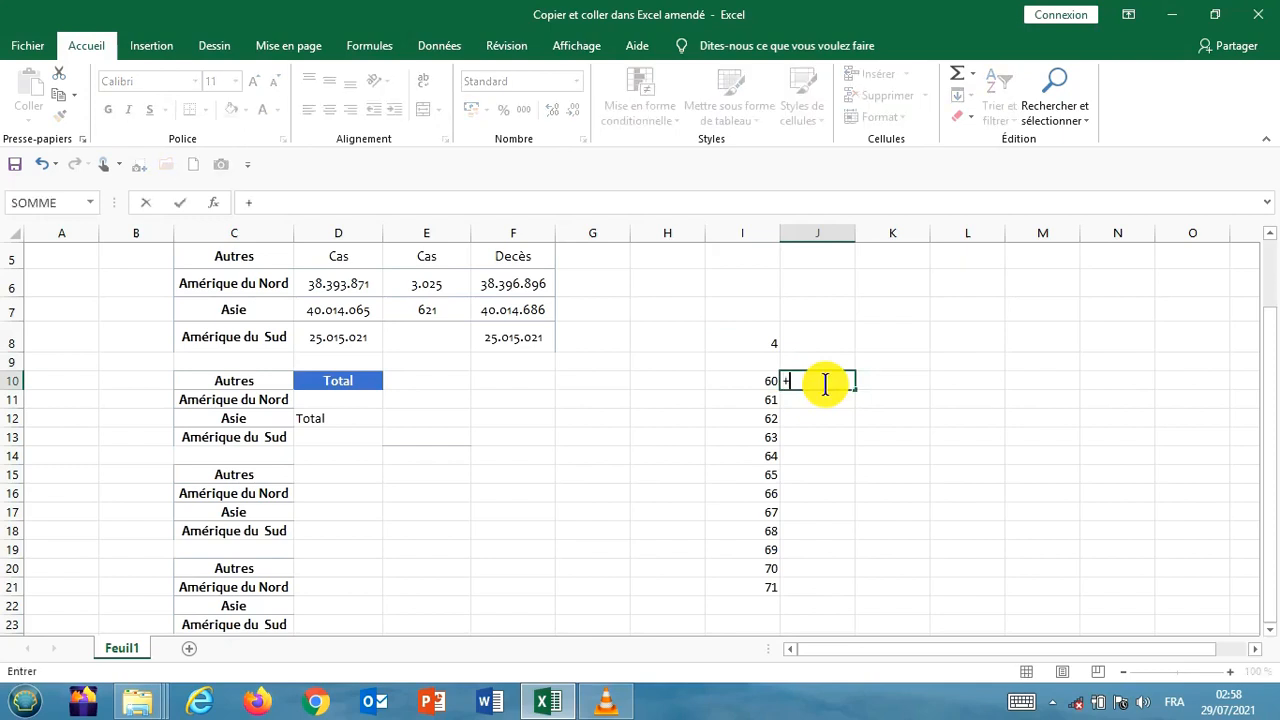
{"action": "type", "text": "=somme("}
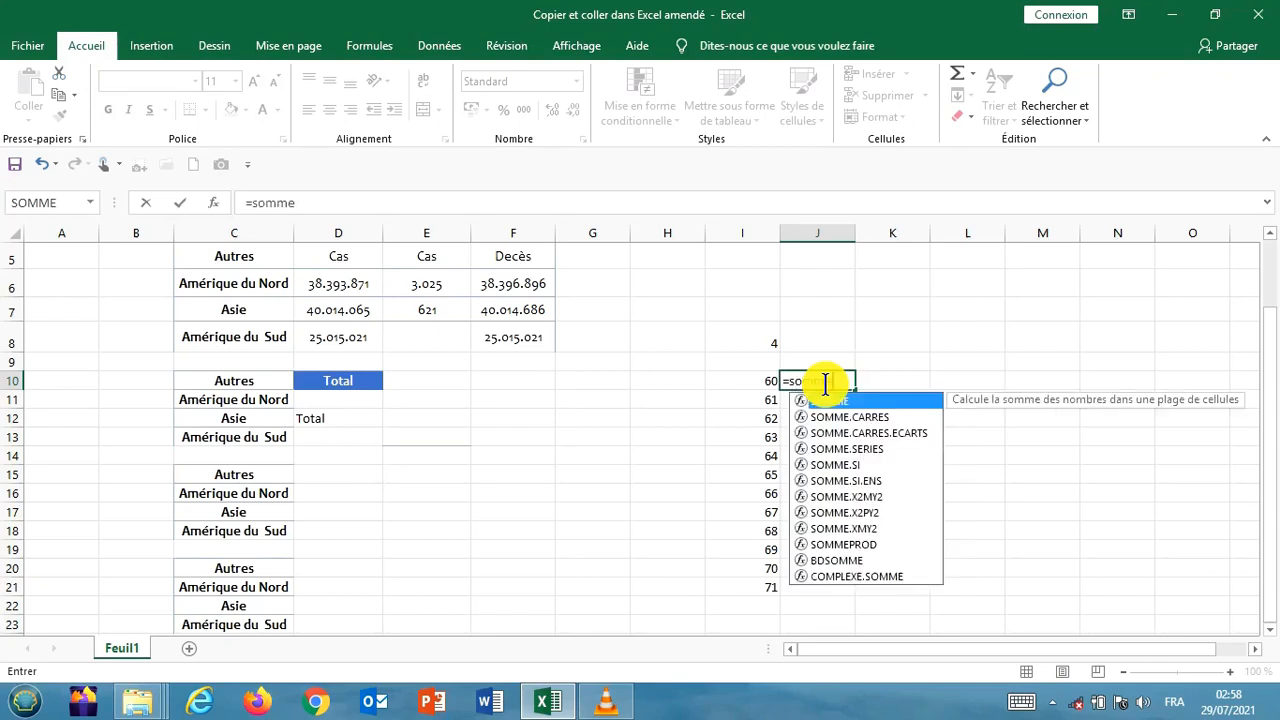
{"action": "left_click", "coordinate": [764, 380]}
{"action": "type", "text": ";"}
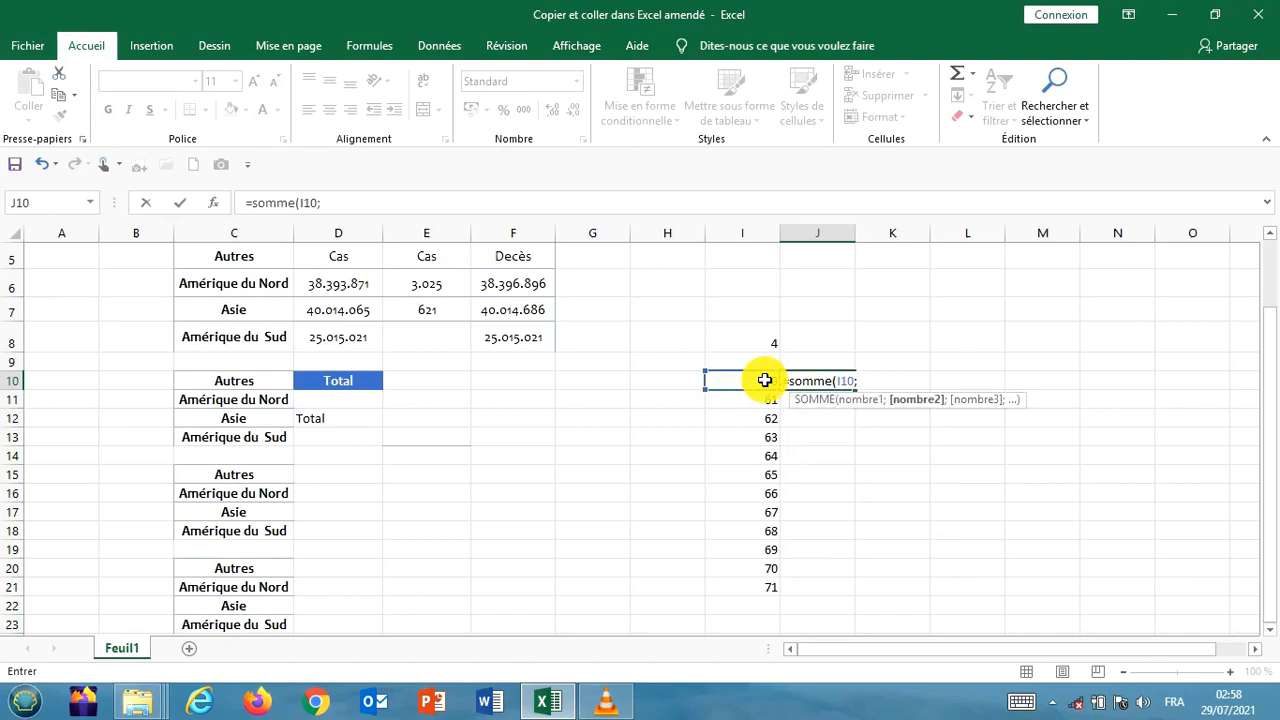
{"action": "left_click", "coordinate": [757, 335]}
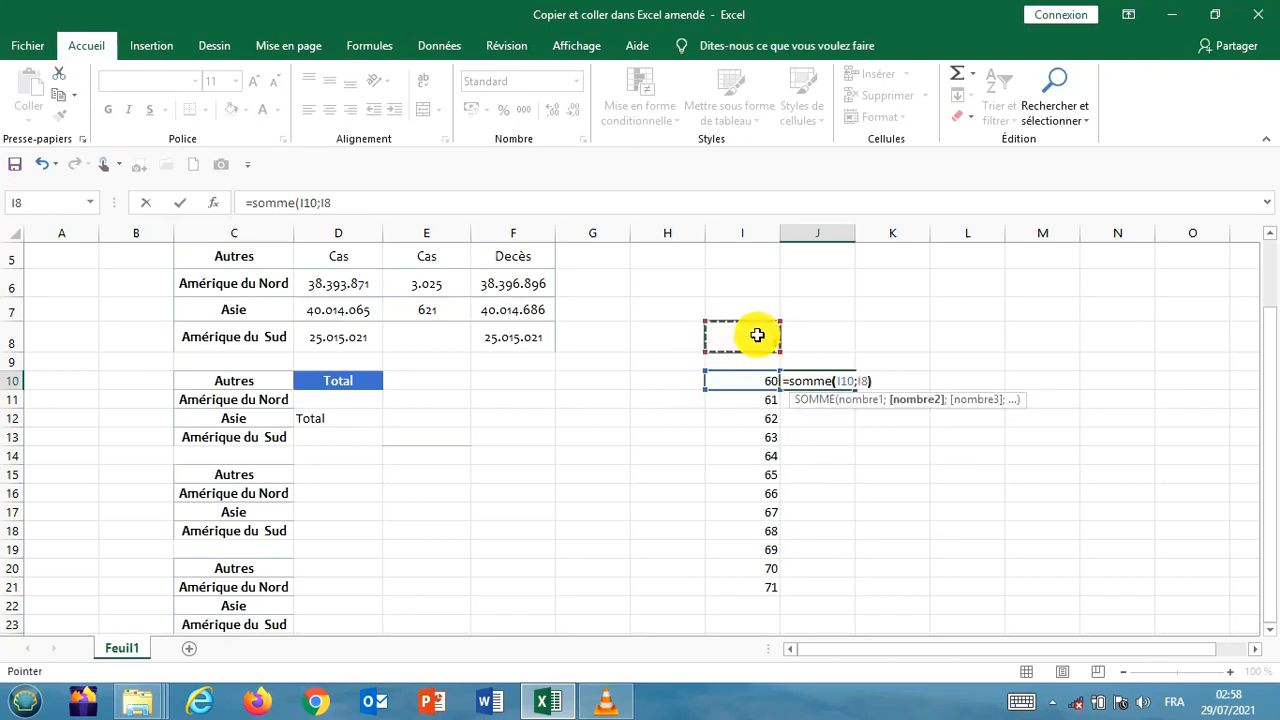
{"action": "type", "text": ")"}
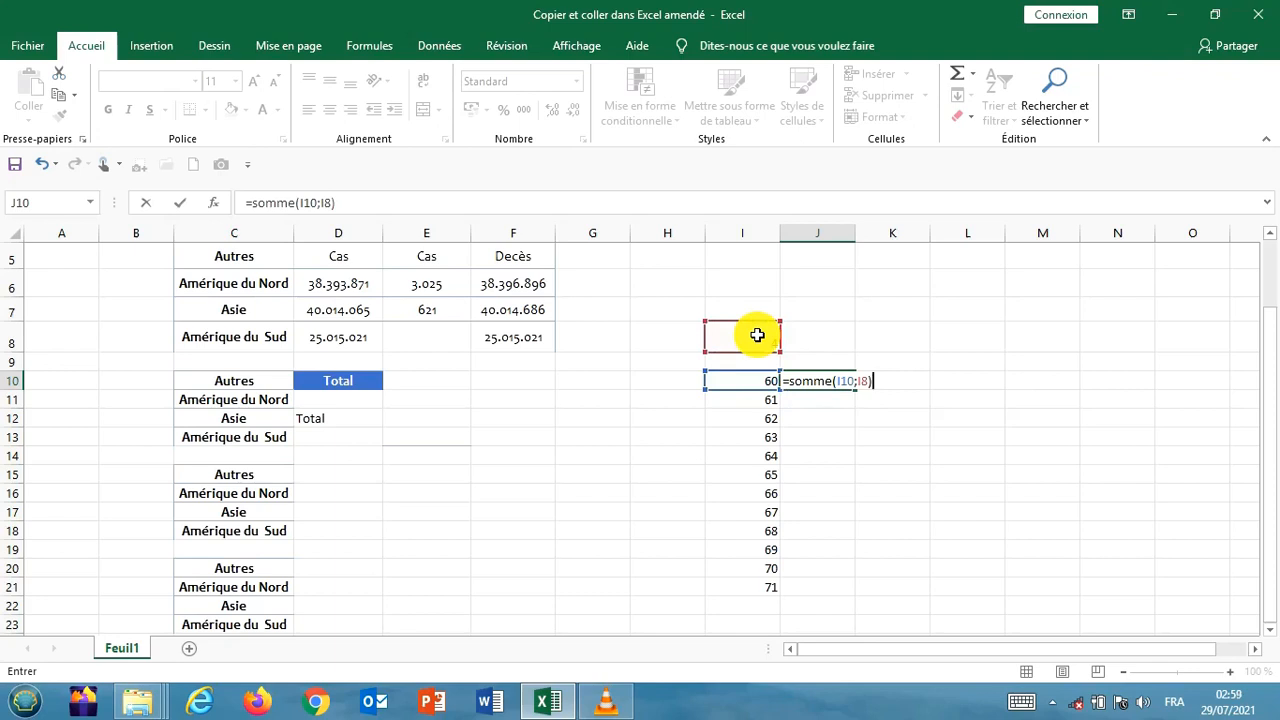
{"action": "key", "text": "Return"}
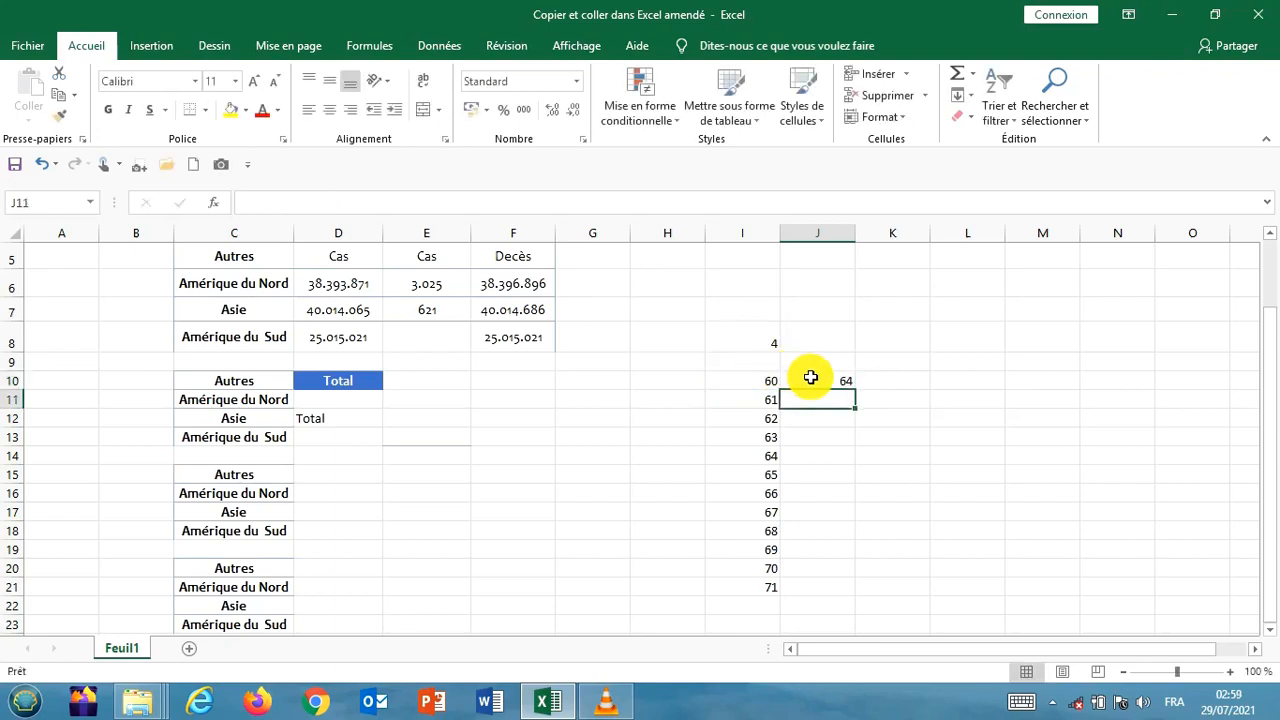
Copy the sum formula from J10 down to J21 with the fill handle, using relative references.
{"action": "left_click", "coordinate": [810, 378]}
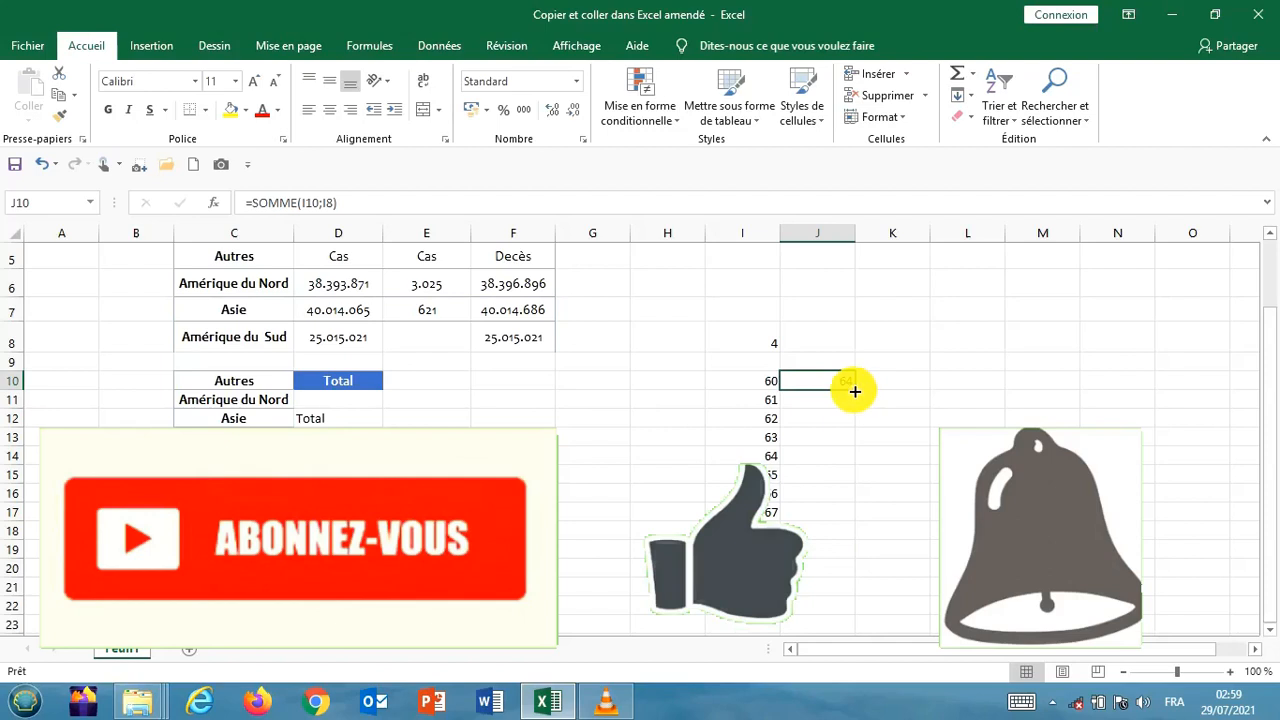
{"action": "left_click_drag", "start_coordinate": [855, 393], "coordinate": [850, 590]}
{"action": "left_click", "coordinate": [966, 397]}
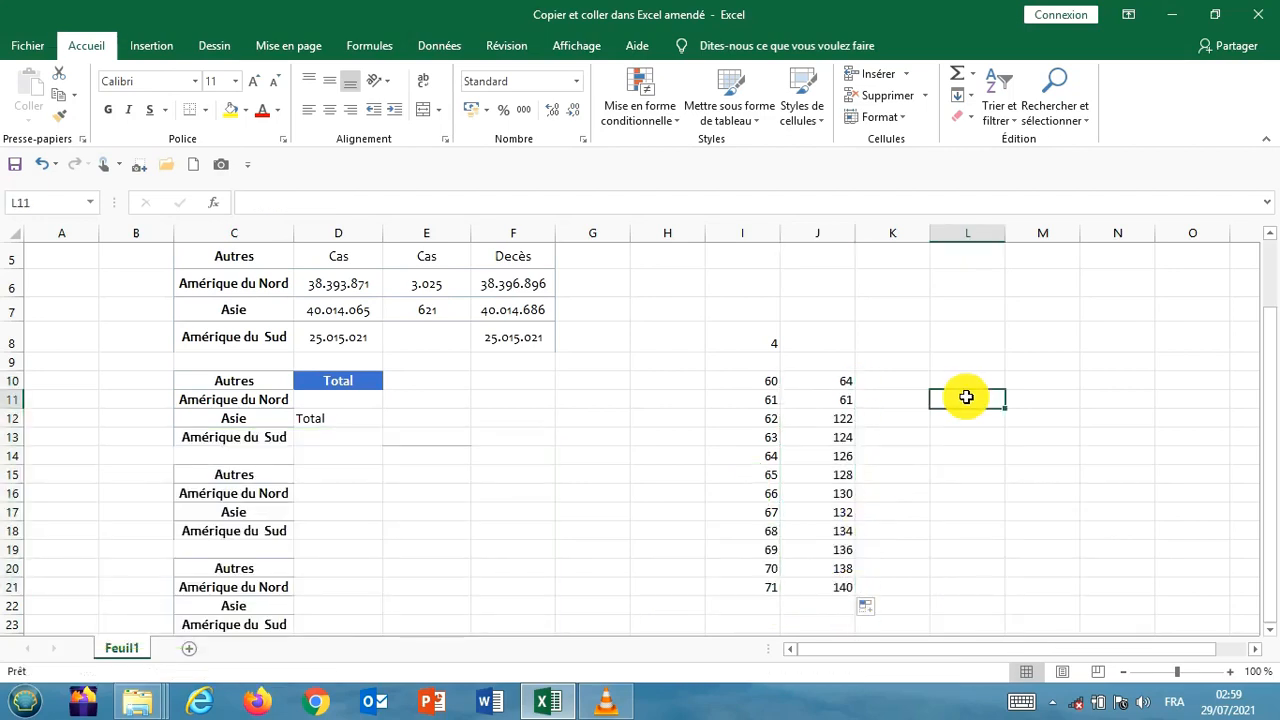